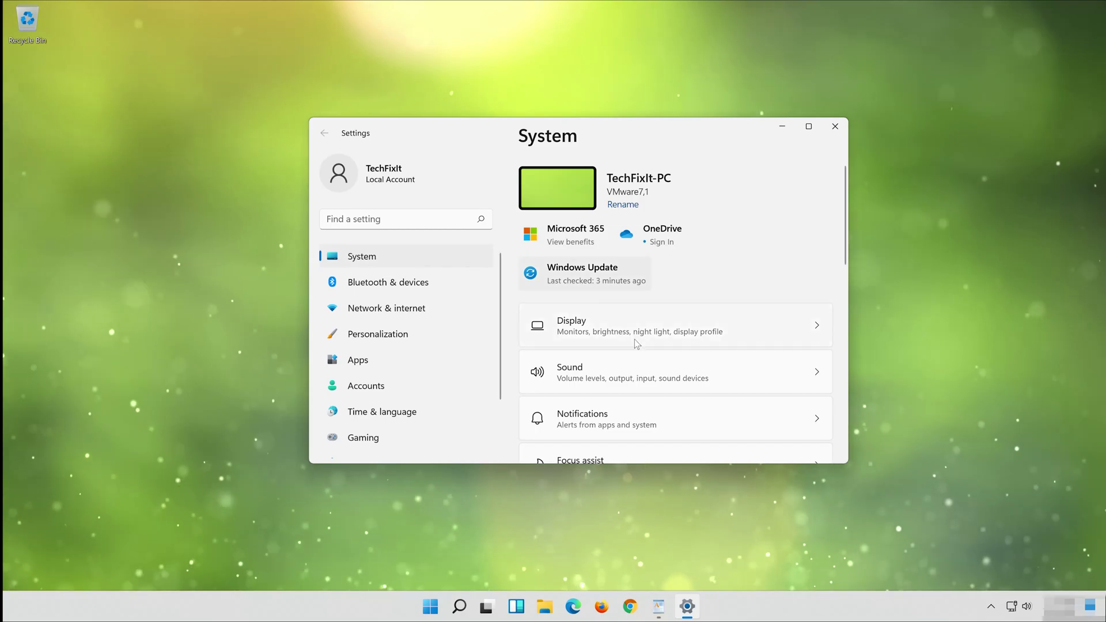
- Run the Windows Update troubleshooter from the system's other troubleshooters, then close it and the Settings window
scroll(641, 361, down, 2)
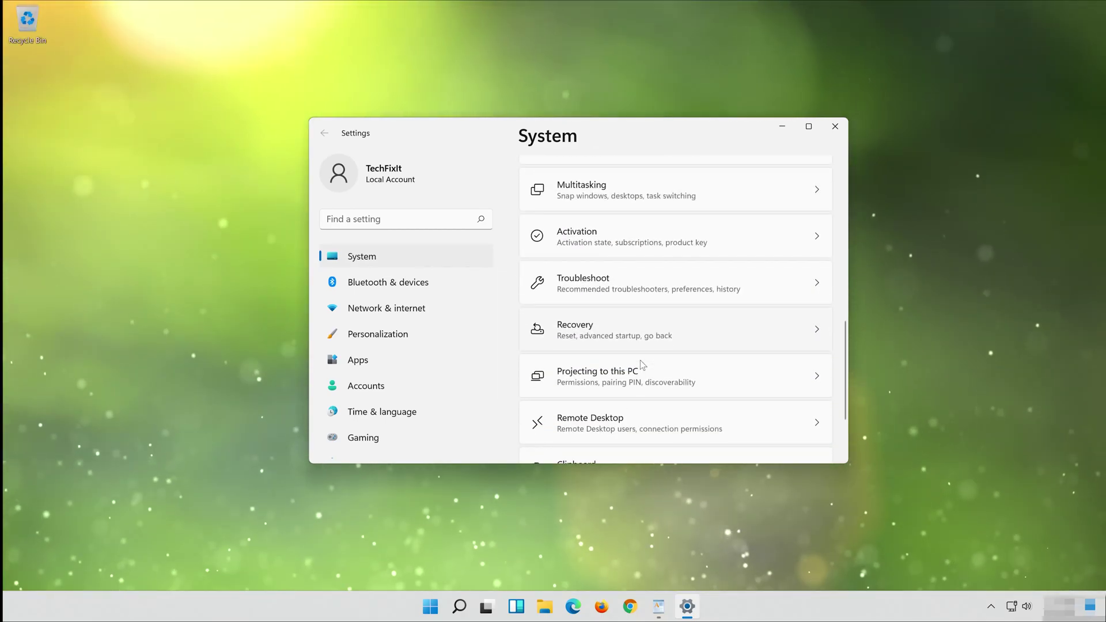
click(691, 294)
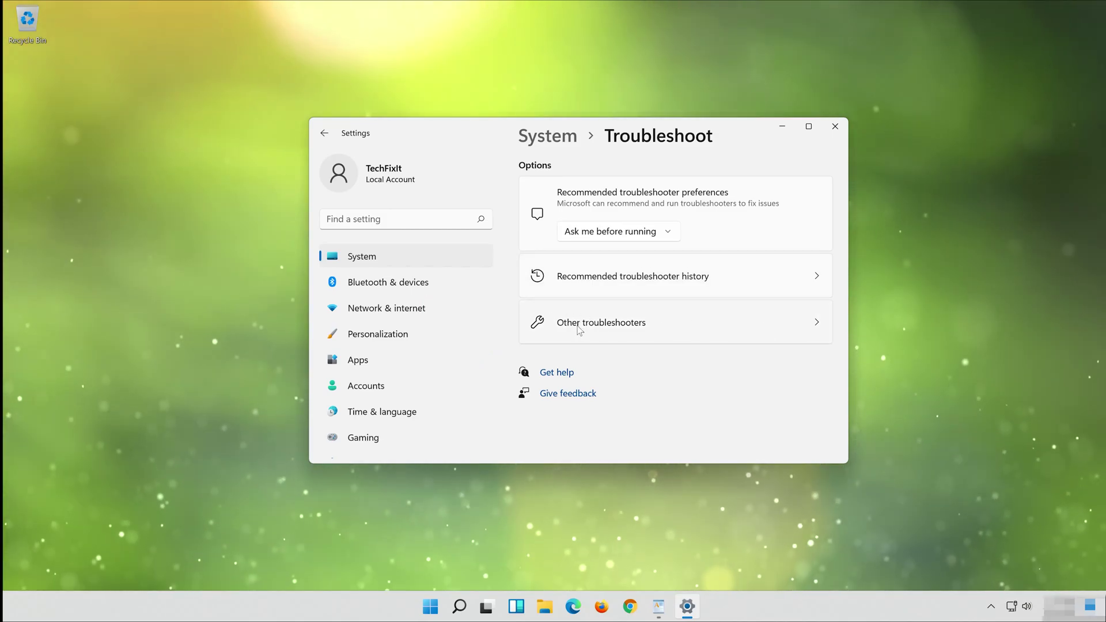
click(641, 336)
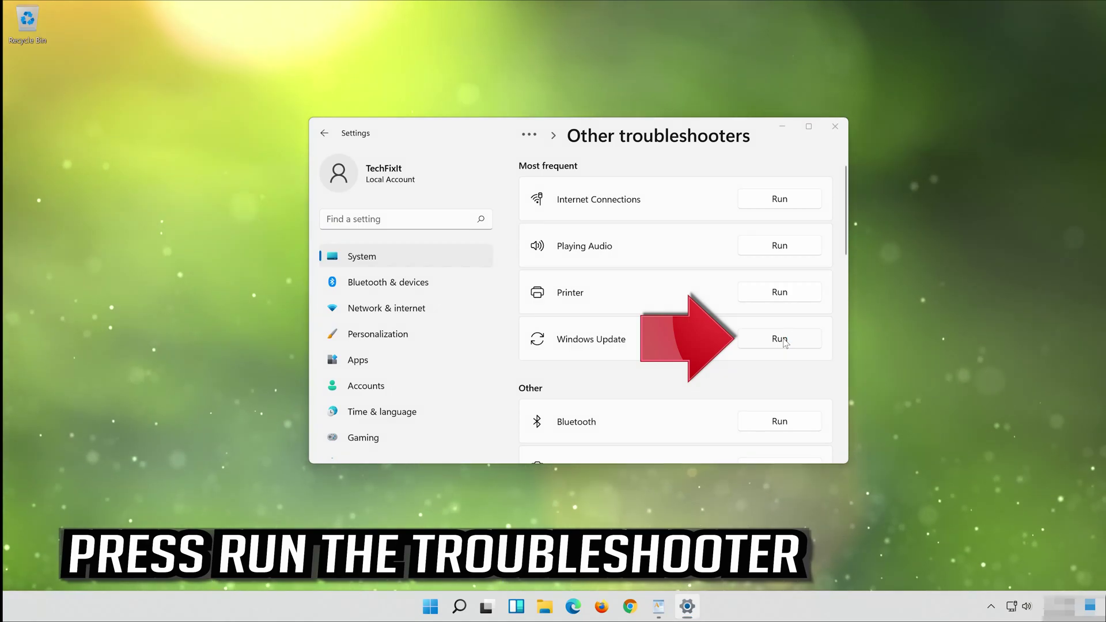
click(781, 339)
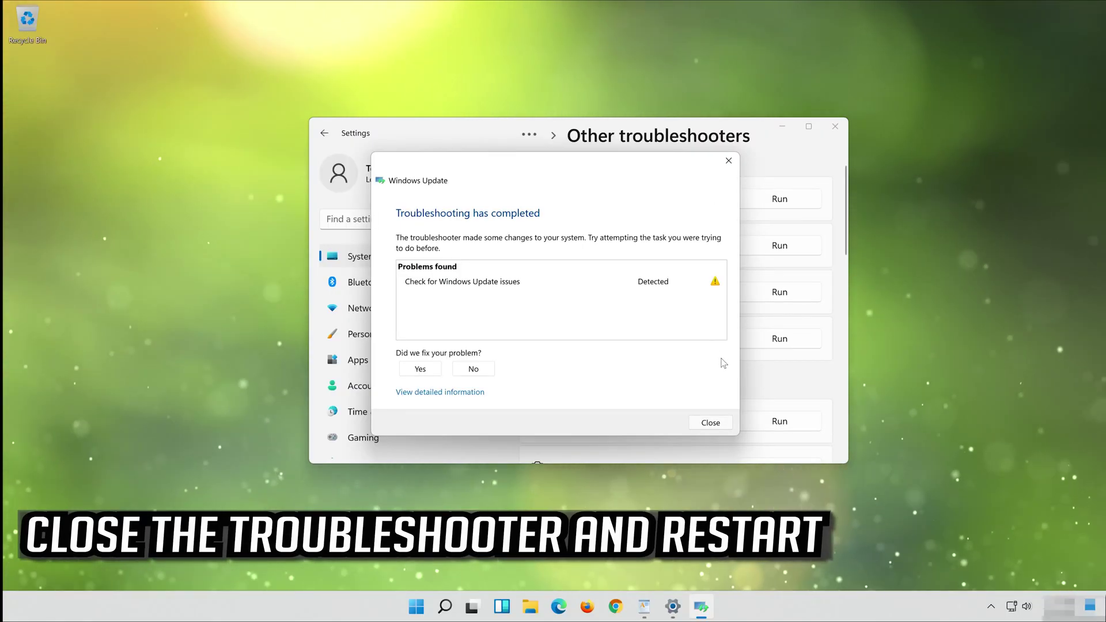
click(711, 422)
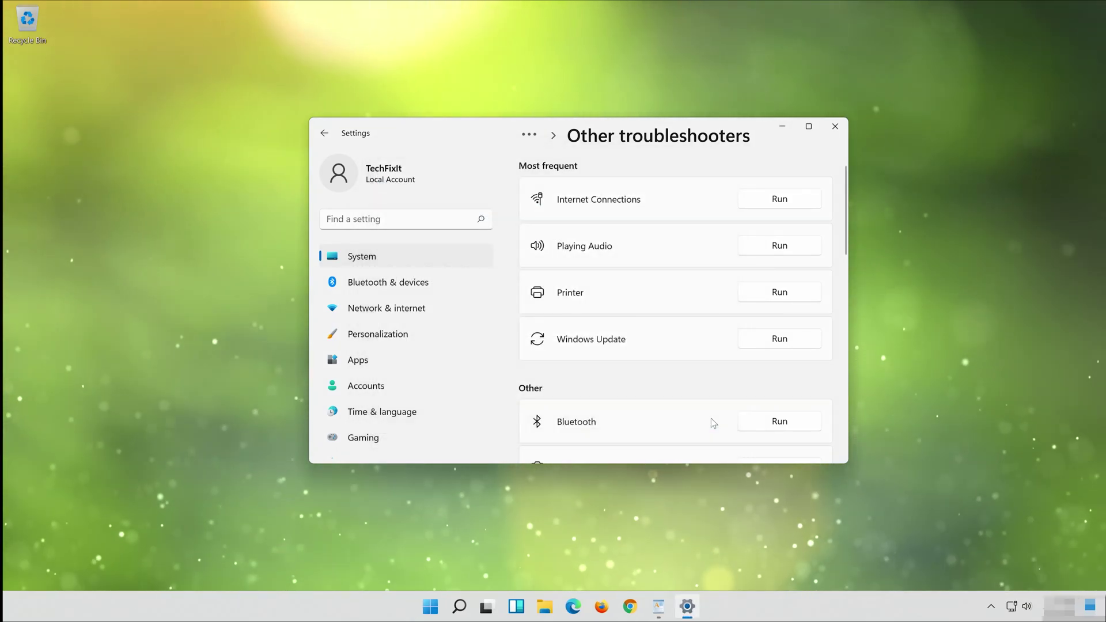
click(835, 131)
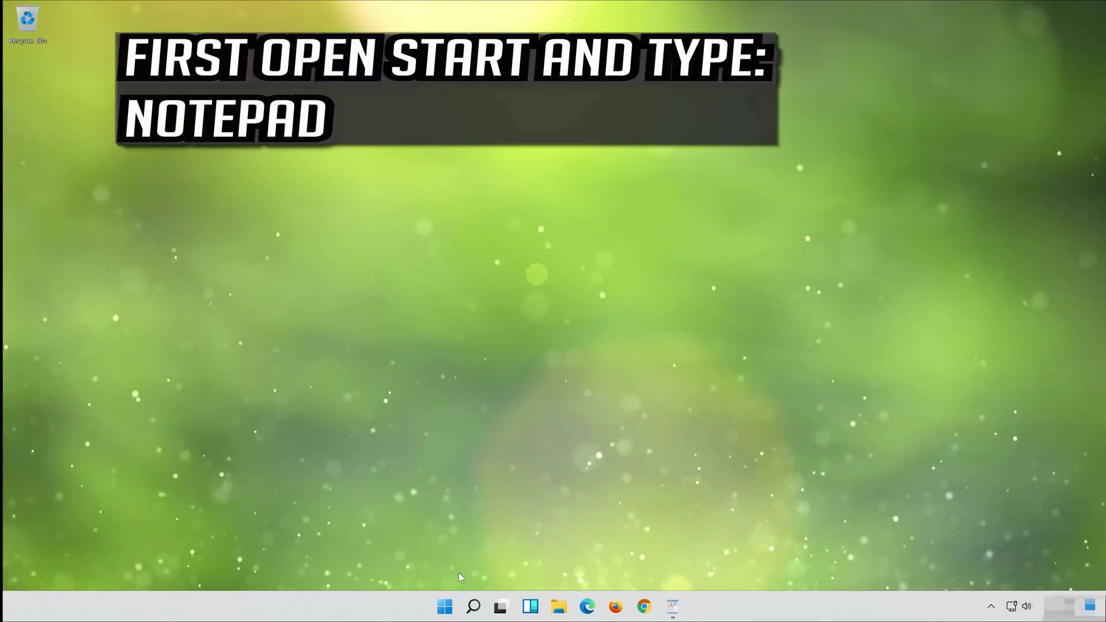
- Search for notepad and launch Notepad with a blank document
click(445, 606)
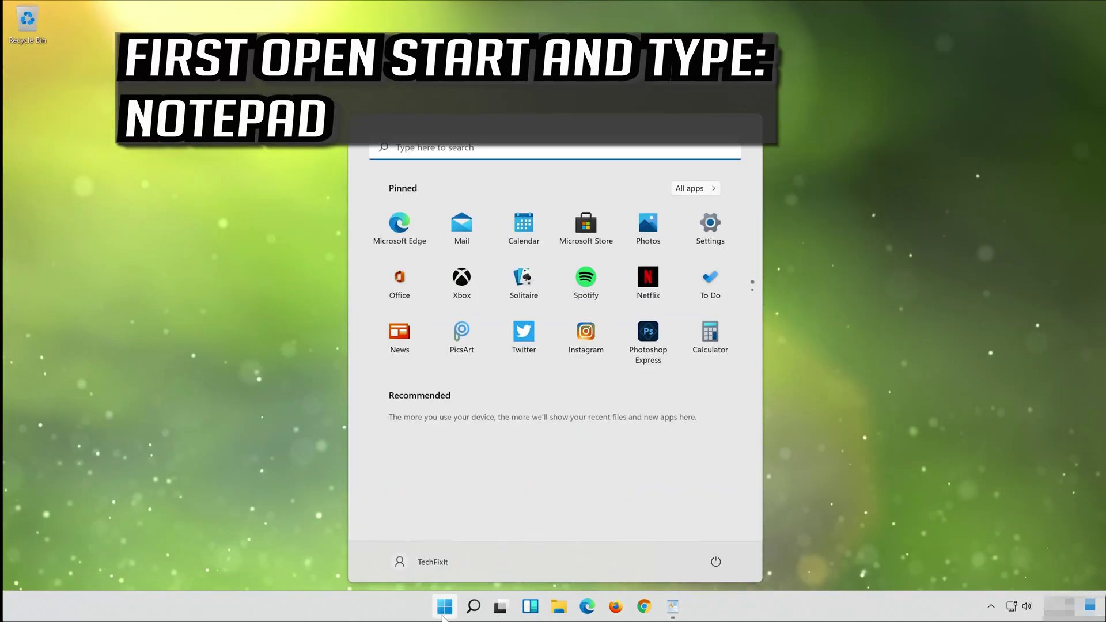
text(notepad)
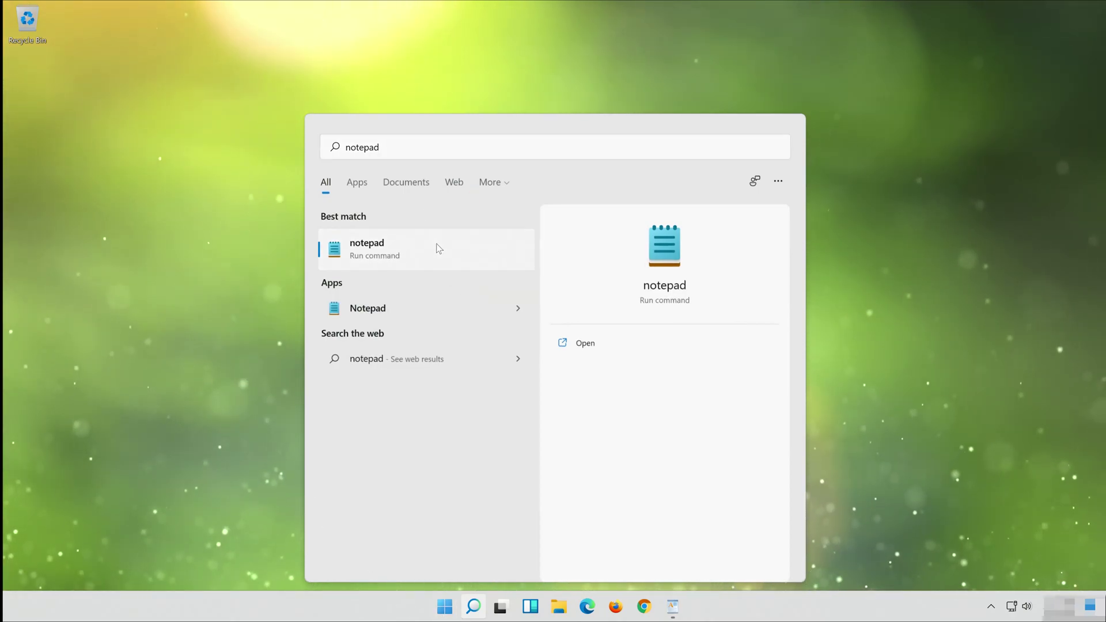
click(438, 248)
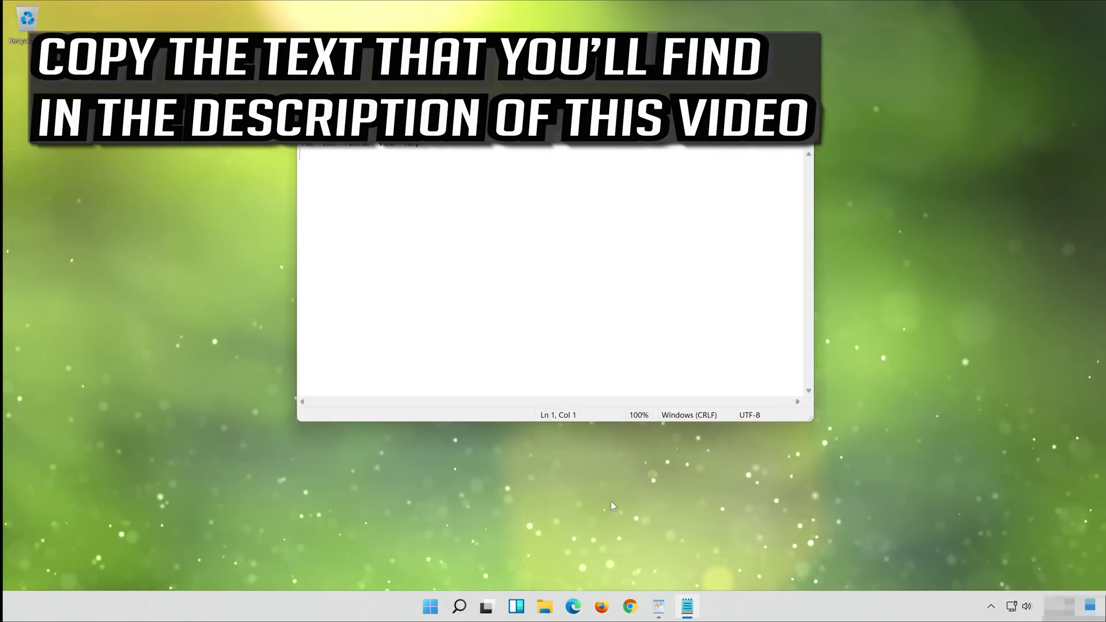
- Switch to the open WordPad document and copy all its commands, from "net stop bits" through "net start cryptsvc"
click(660, 607)
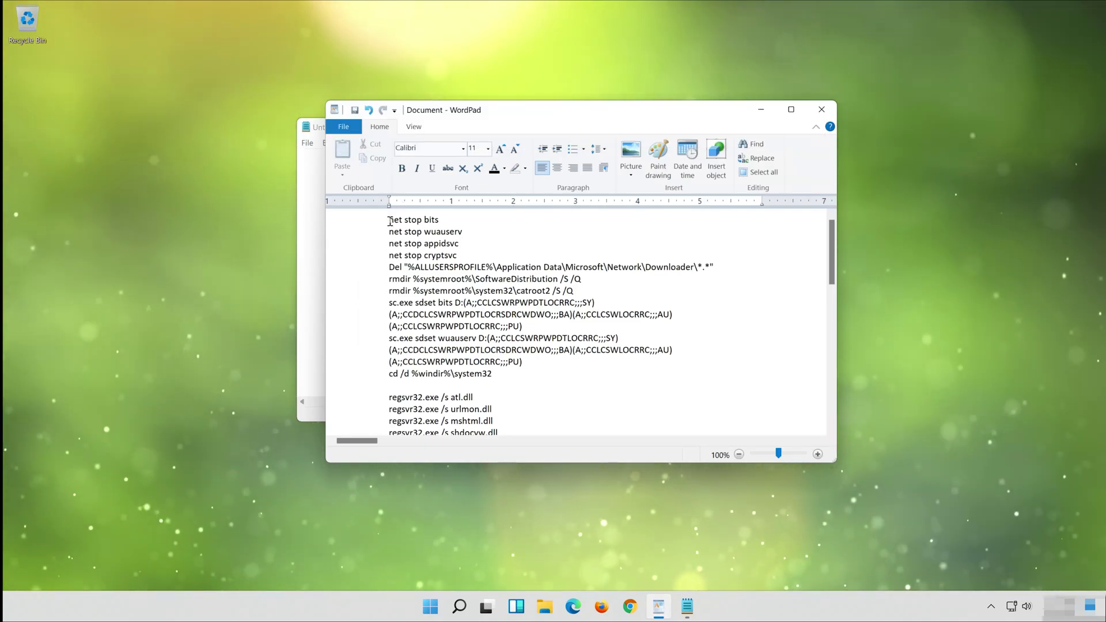
drag(384, 219, 482, 290)
scroll(437, 289, down, 3)
click(437, 290)
scroll(437, 289, down, 10)
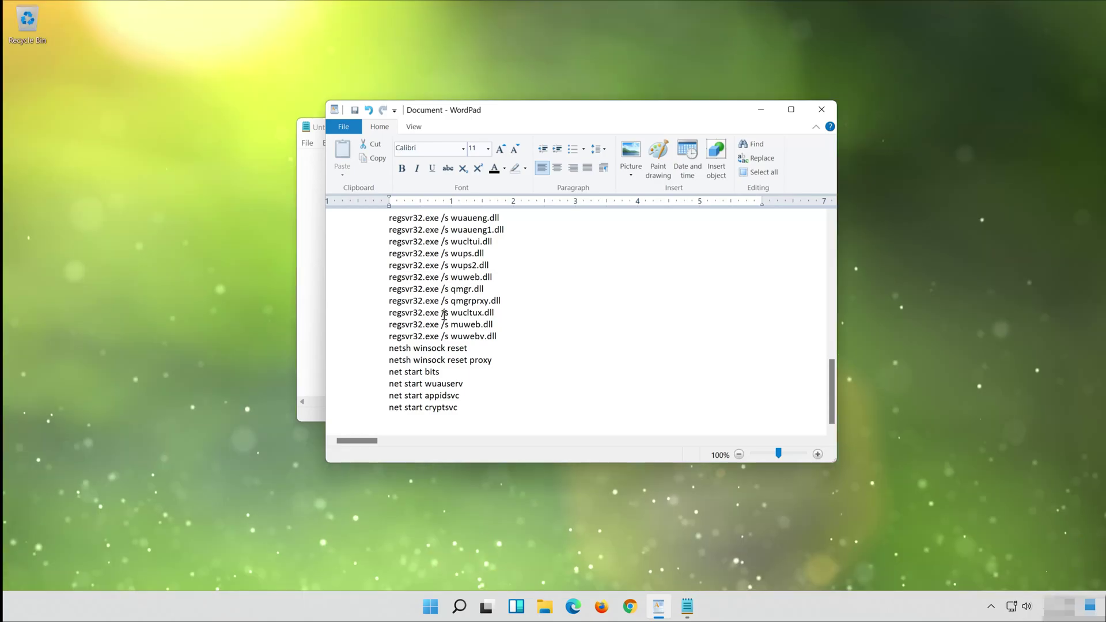
shift+click(465, 384)
shift+click(480, 421)
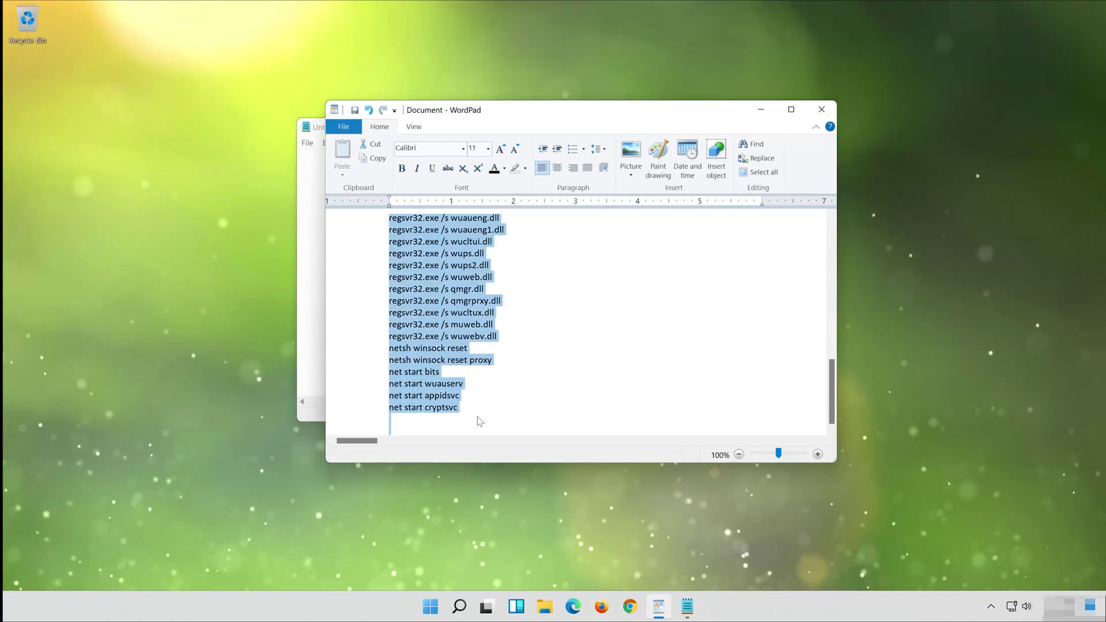
right_click(422, 363)
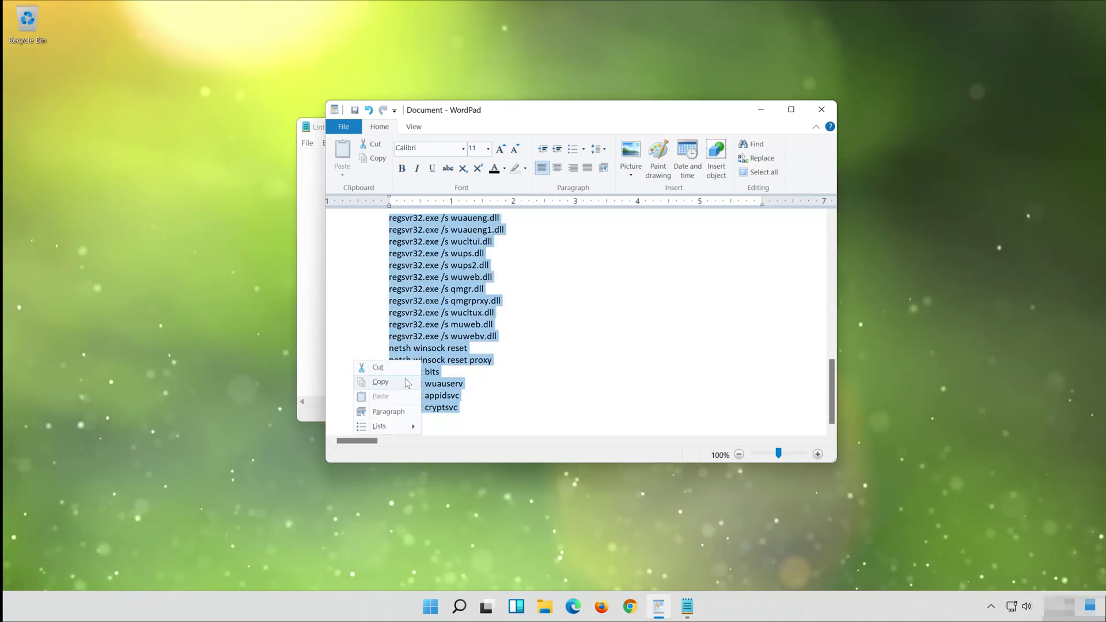
click(405, 380)
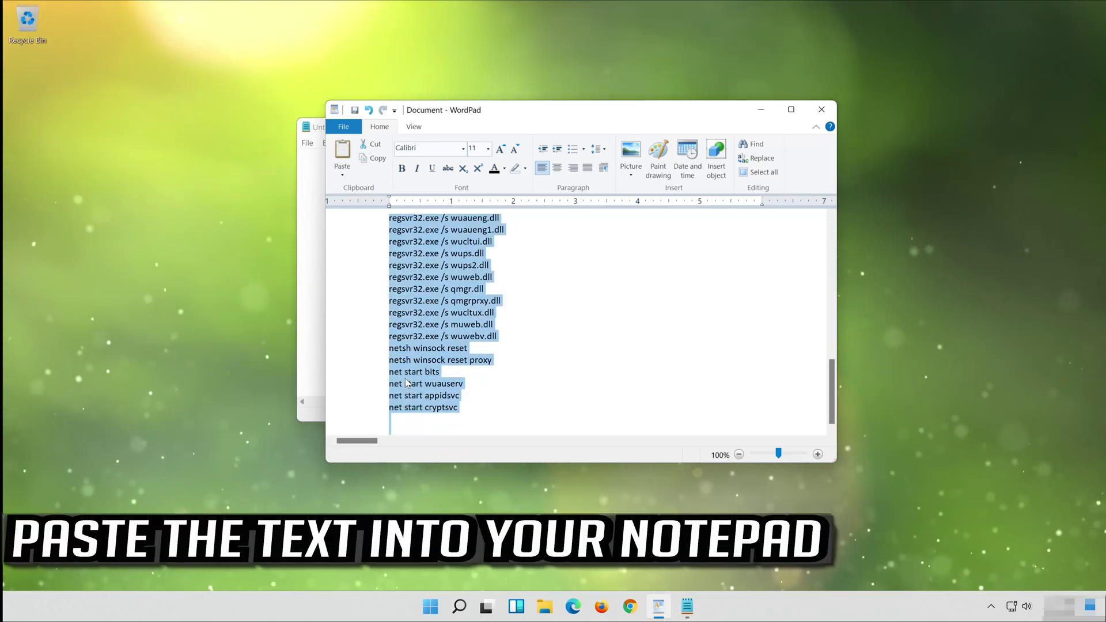
- Minimize WordPad and paste the copied commands into the blank Notepad document
click(762, 110)
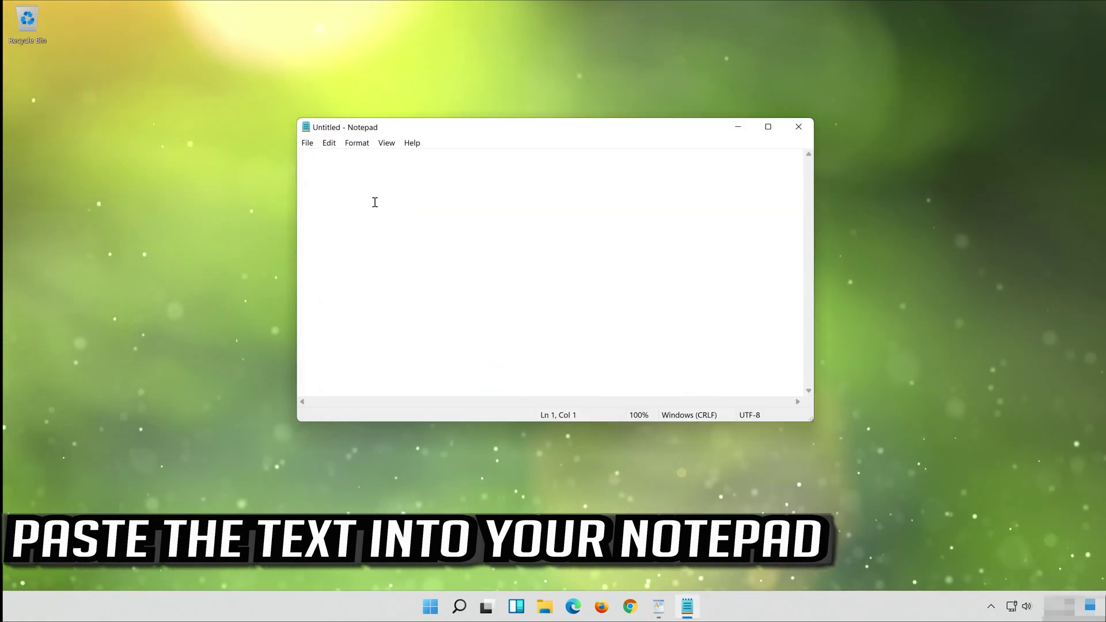
right_click(340, 169)
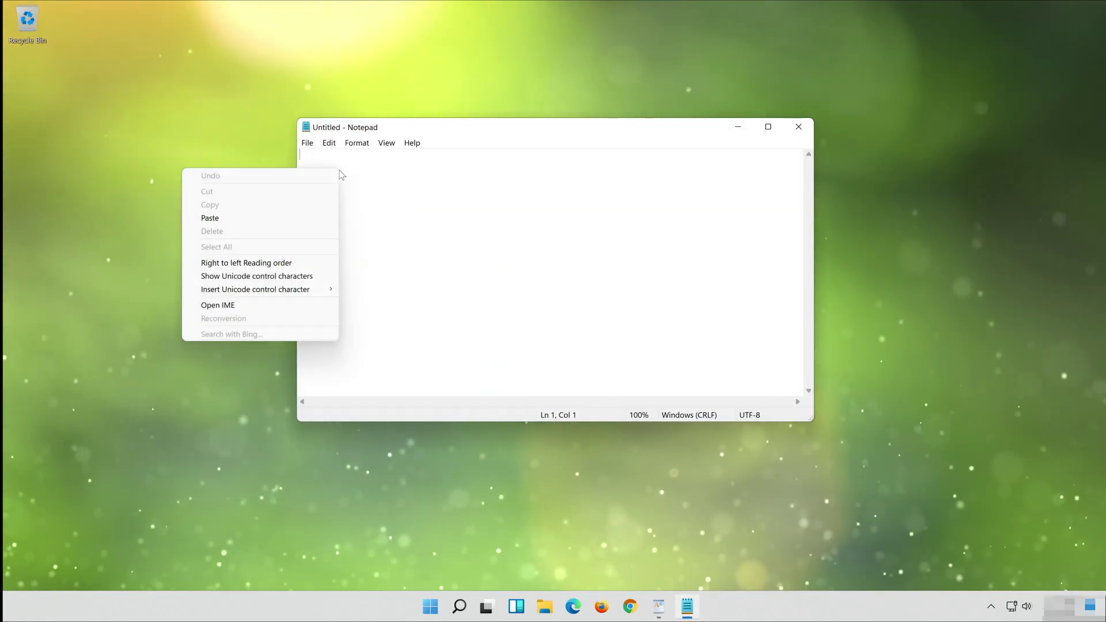
click(257, 221)
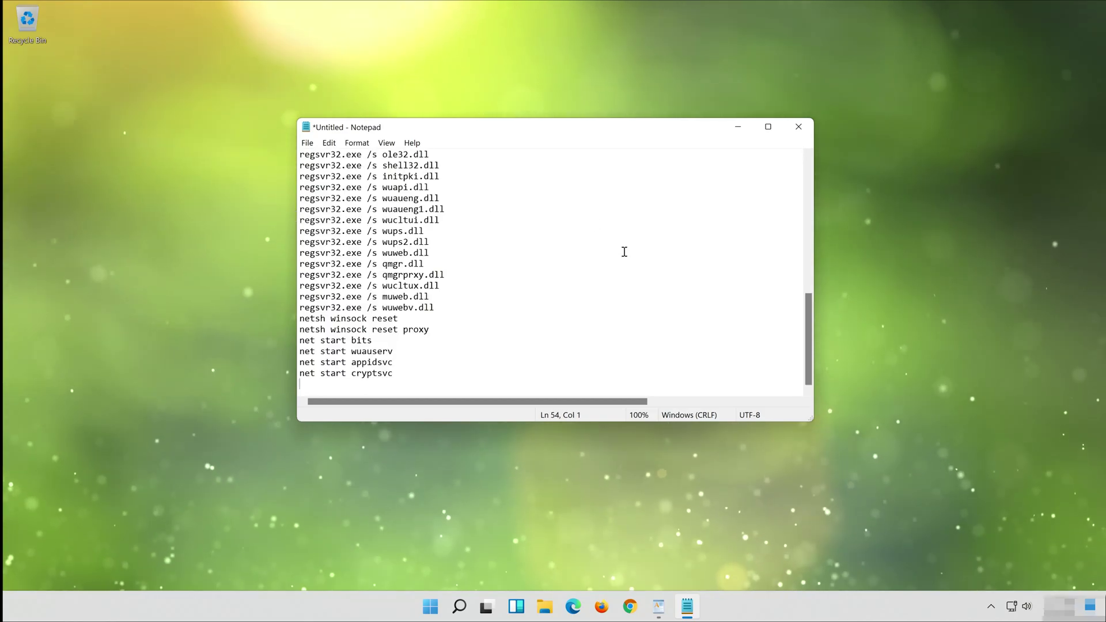
scroll(624, 251, up, 10)
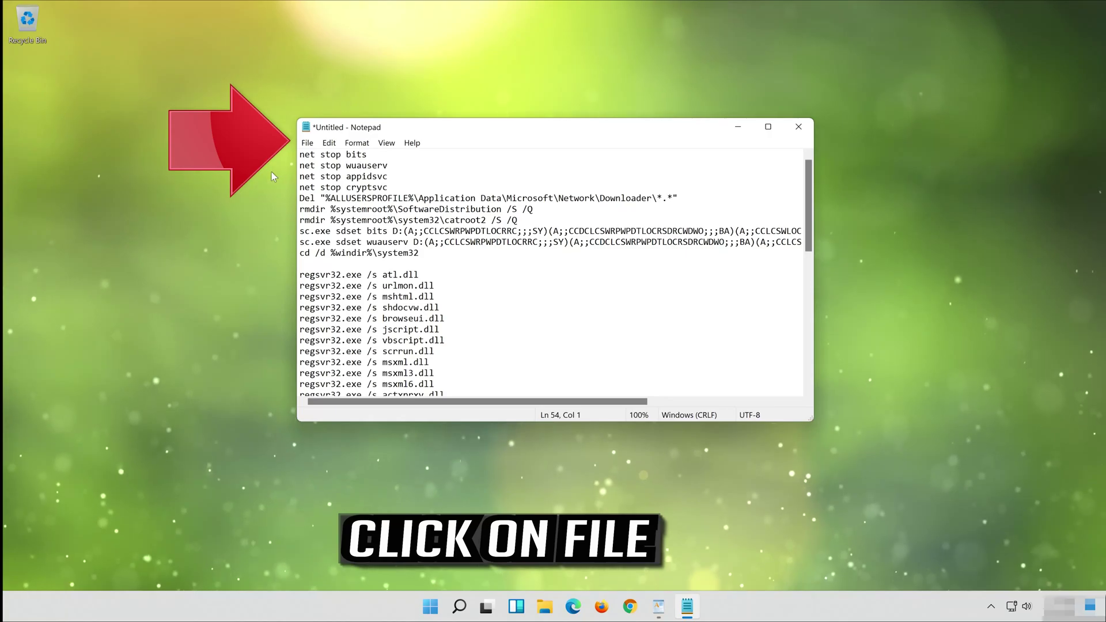
- Save the Notepad document to the Desktop as fix.bat with the All Files type, then close Notepad
click(305, 144)
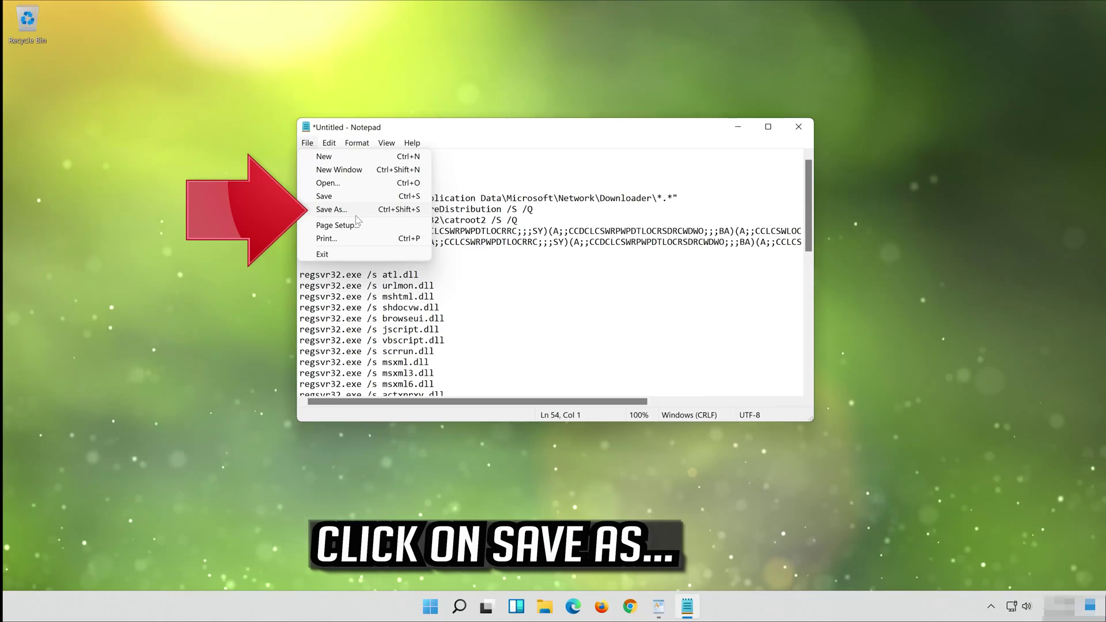
click(355, 213)
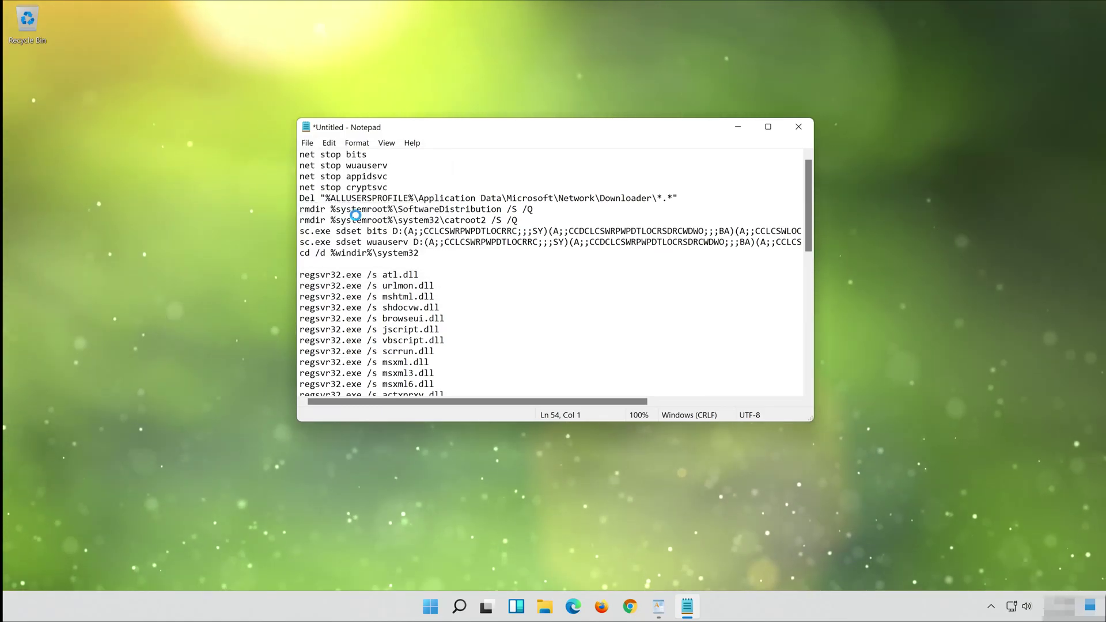
click(350, 251)
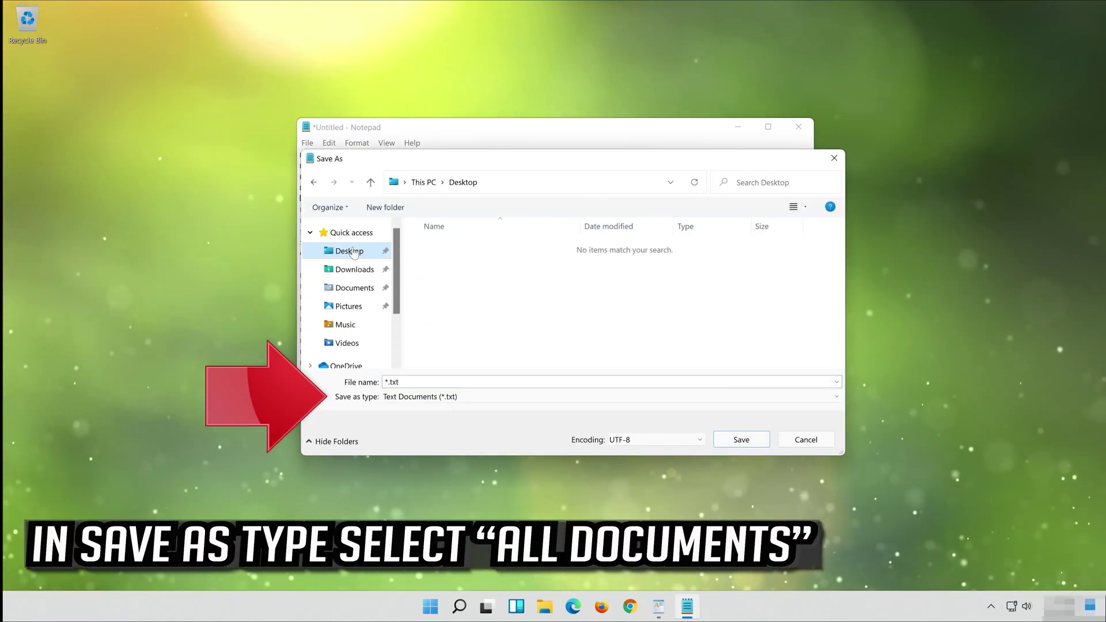
click(427, 398)
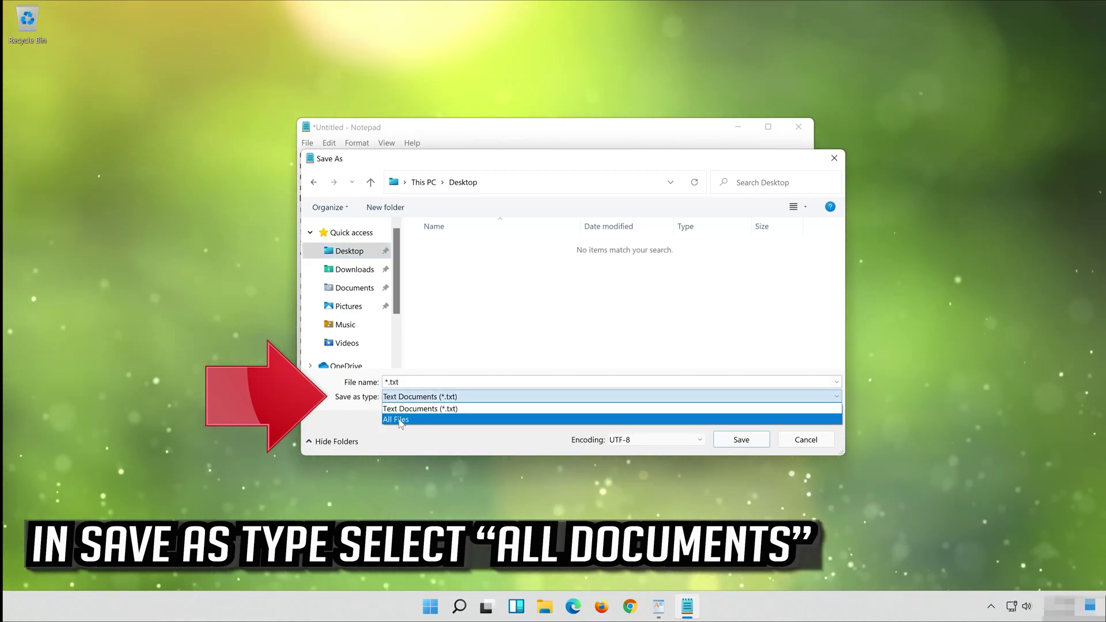
click(400, 420)
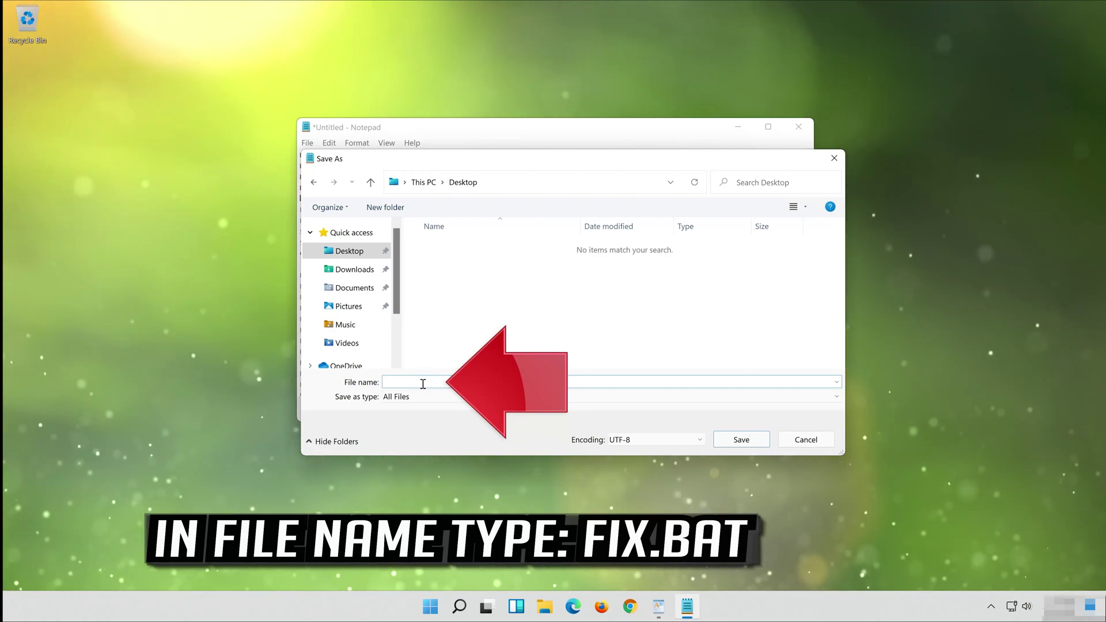
text(x.bat)
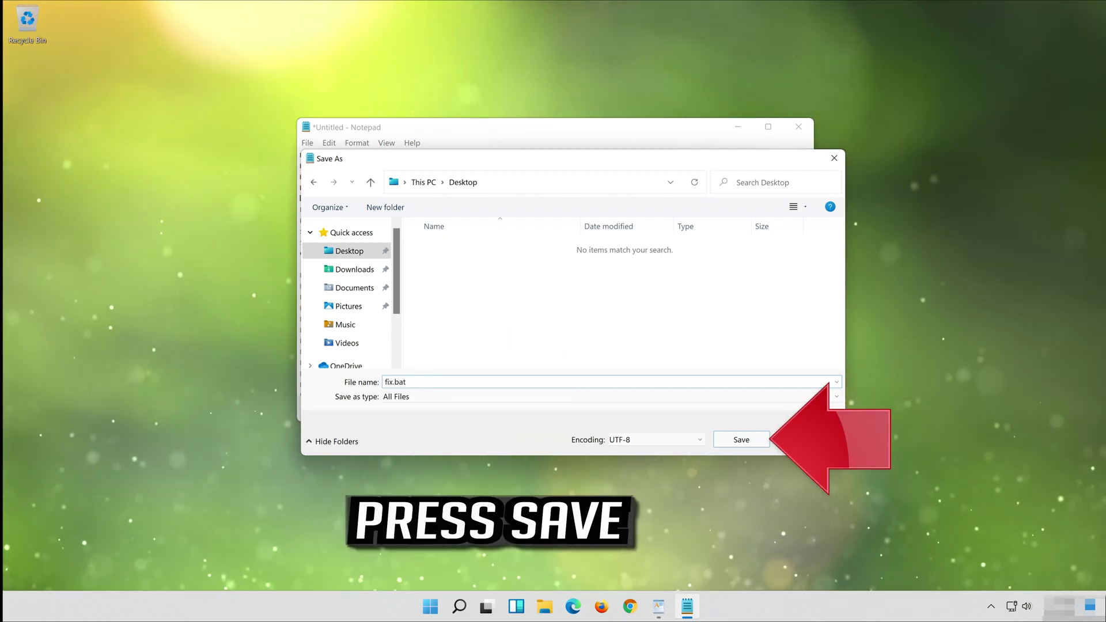
click(745, 440)
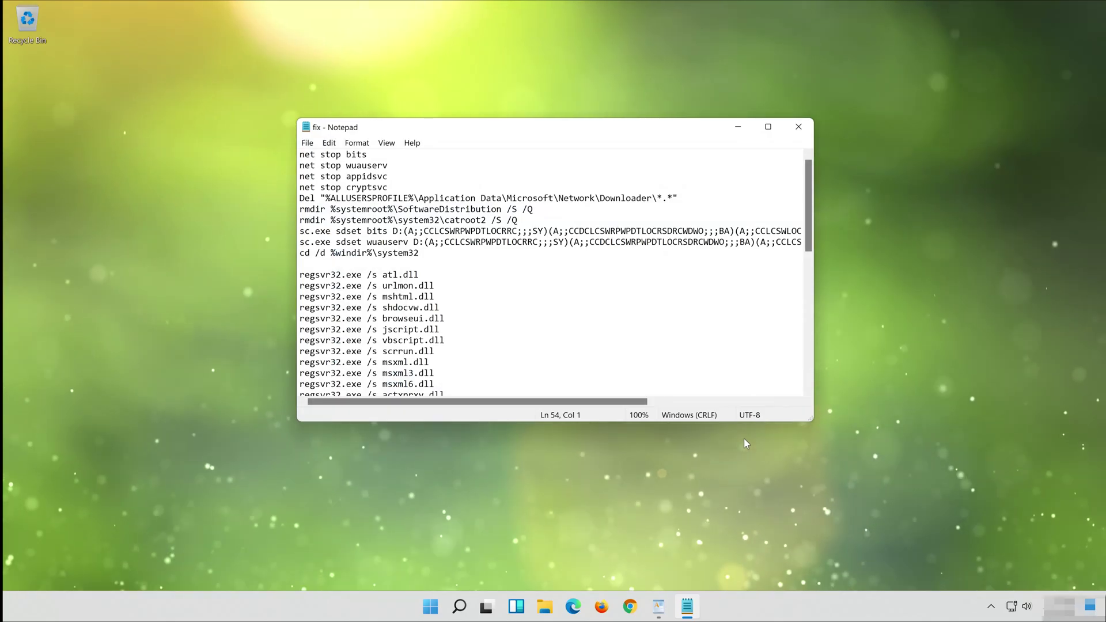
click(800, 126)
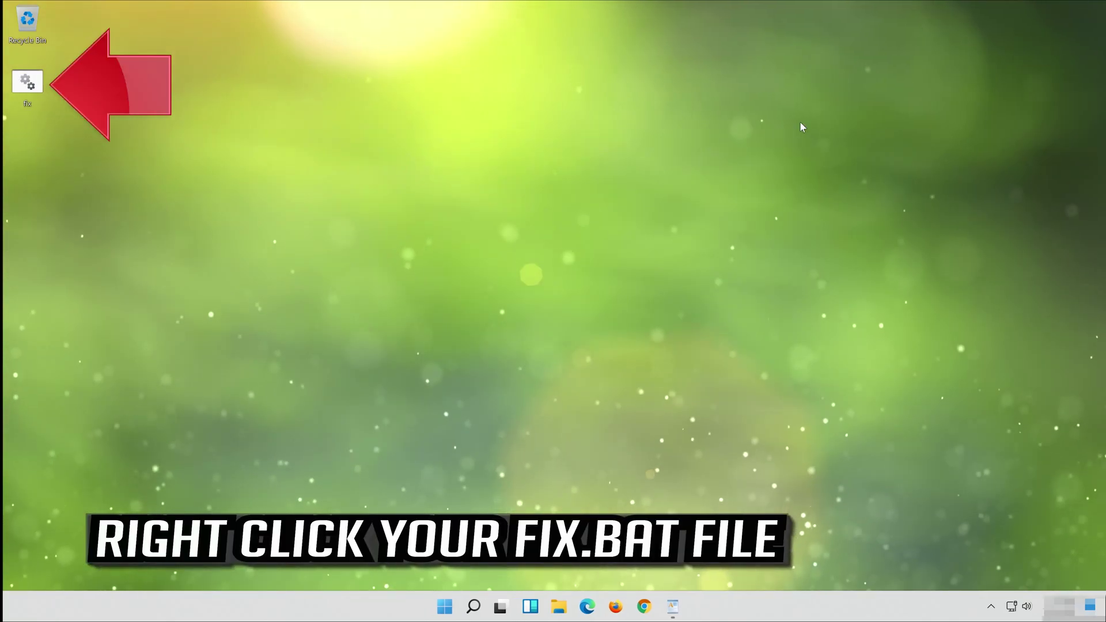
- Run the fix batch file on the desktop as administrator and answer y to deleting the Downloader folder's files
right_click(23, 81)
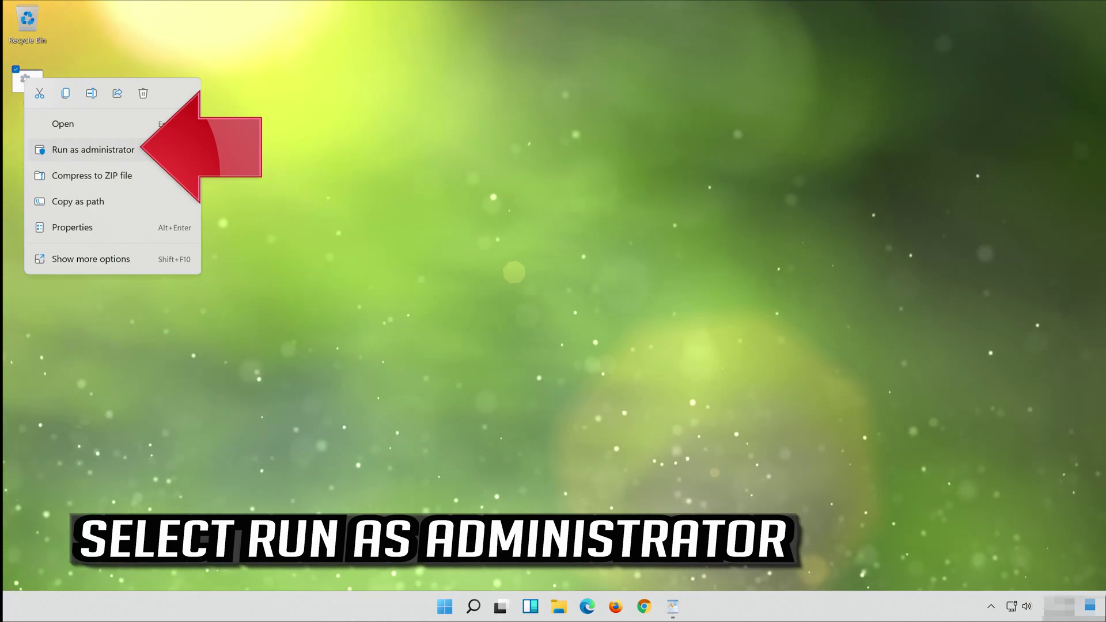
click(122, 154)
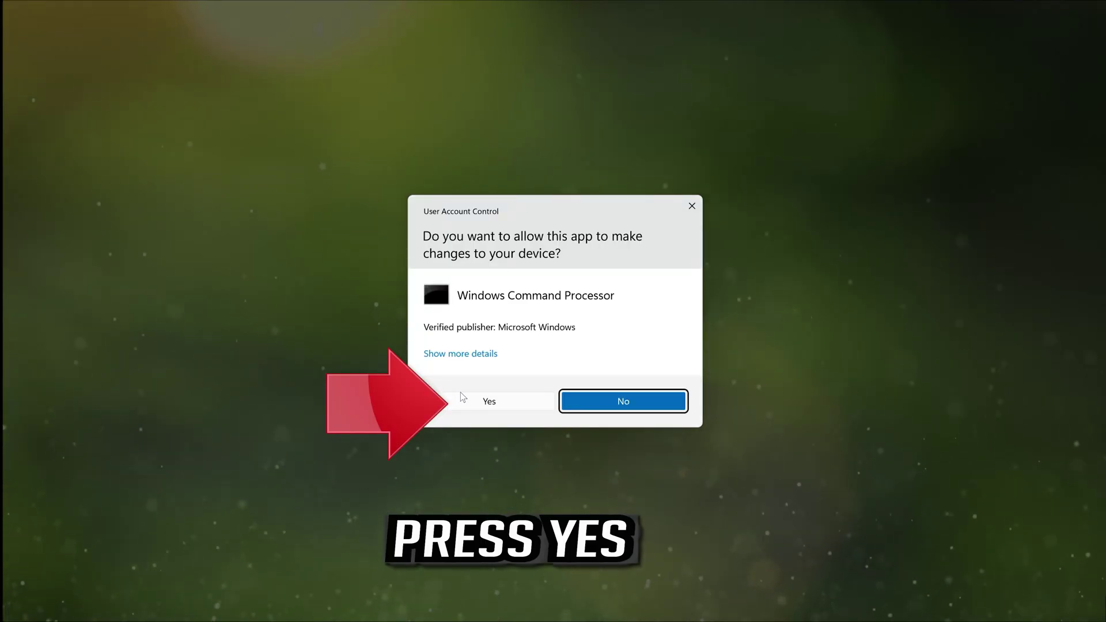
click(496, 406)
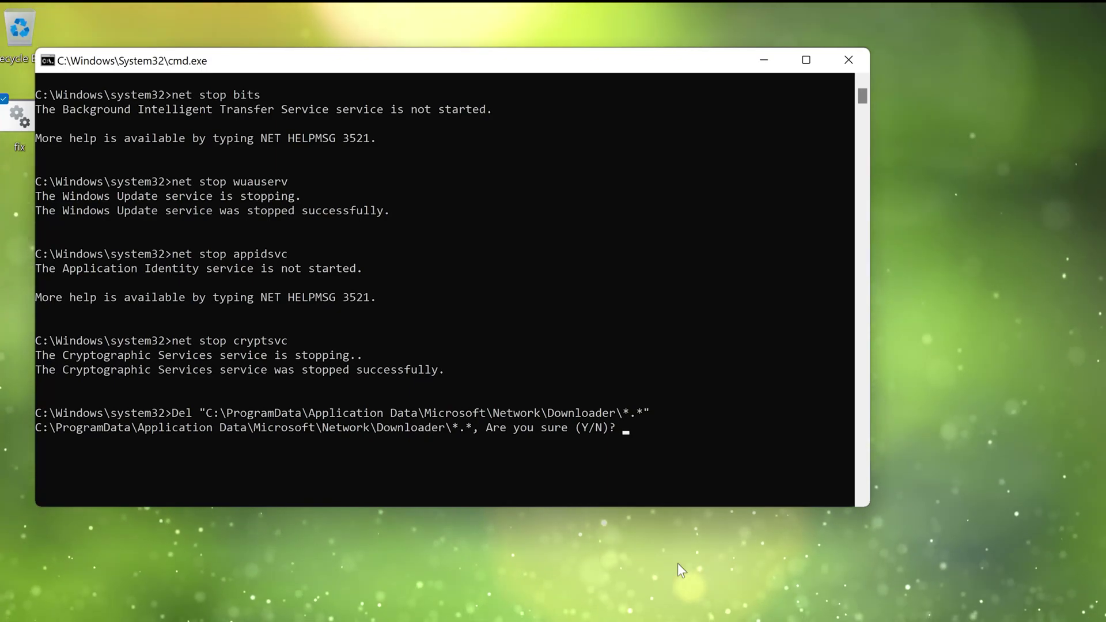
text(y)
key(Return)
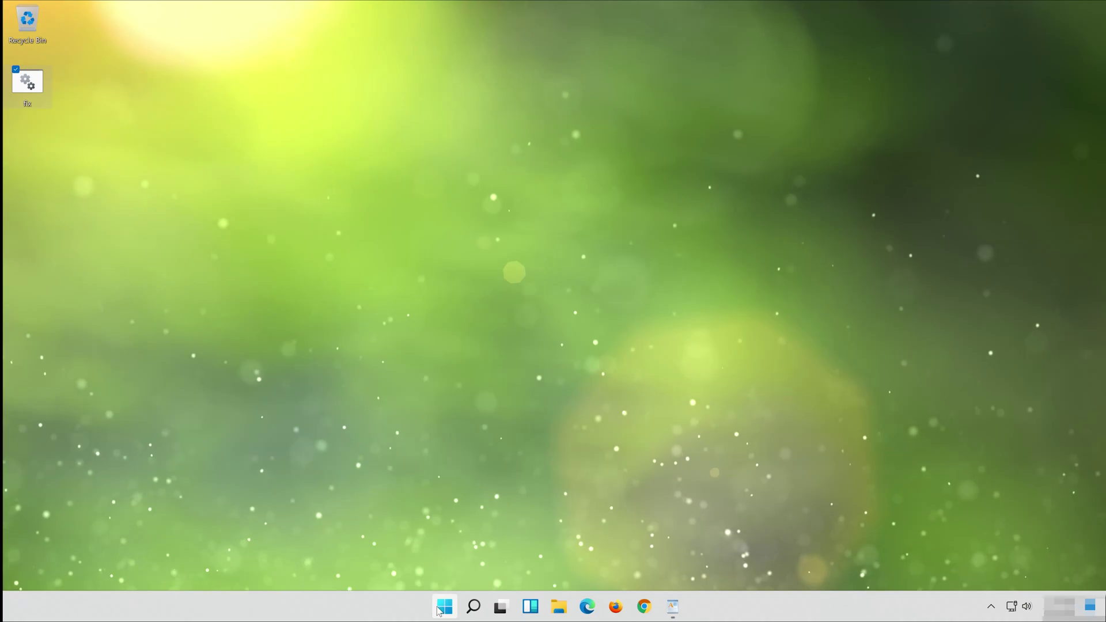
- Restart the computer
click(444, 606)
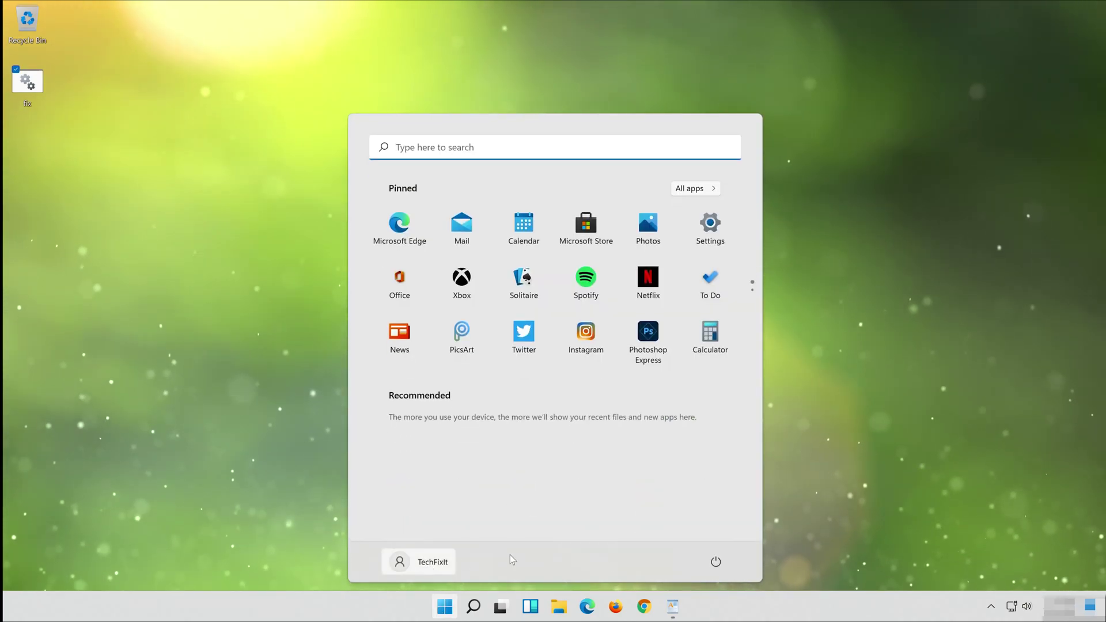
click(716, 562)
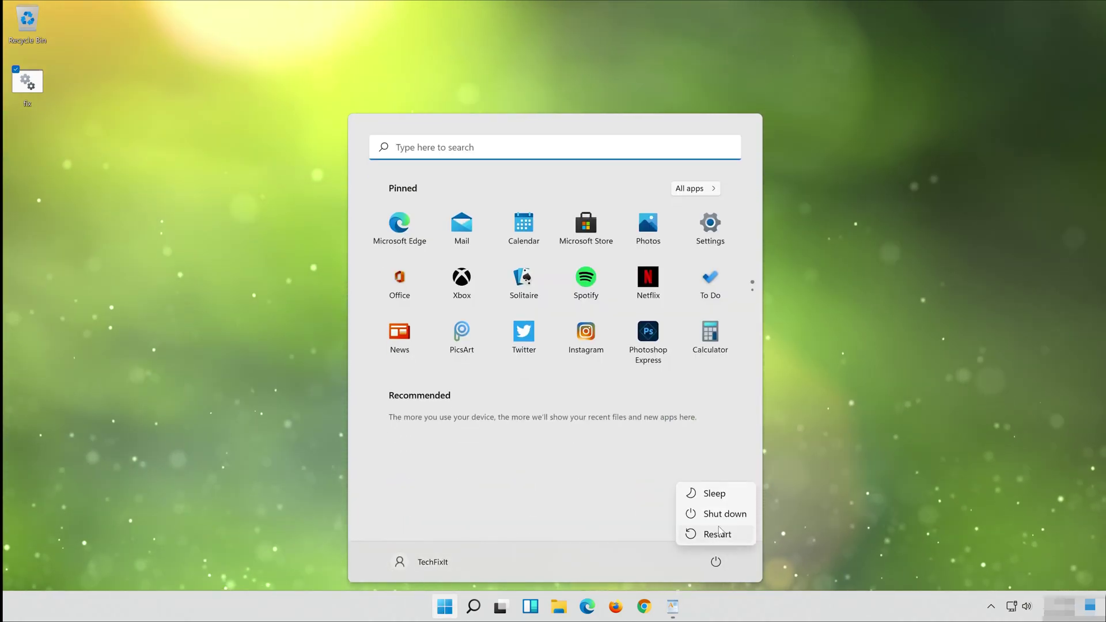
click(720, 533)
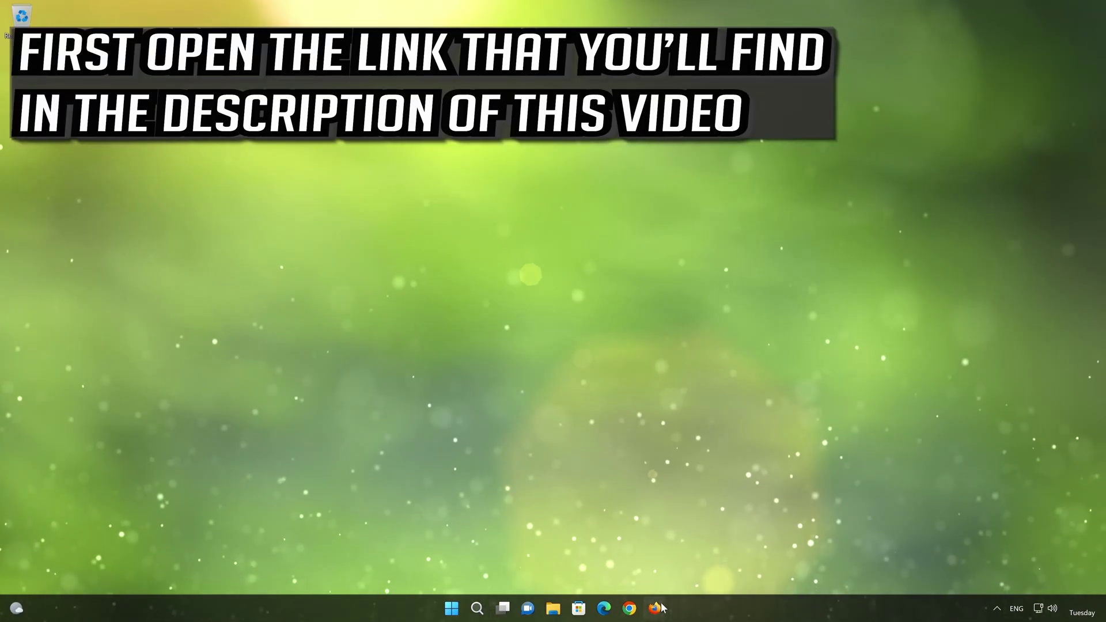
- Switch to Firefox and load the copied link to microsoft.com/software-download/windows11
click(655, 608)
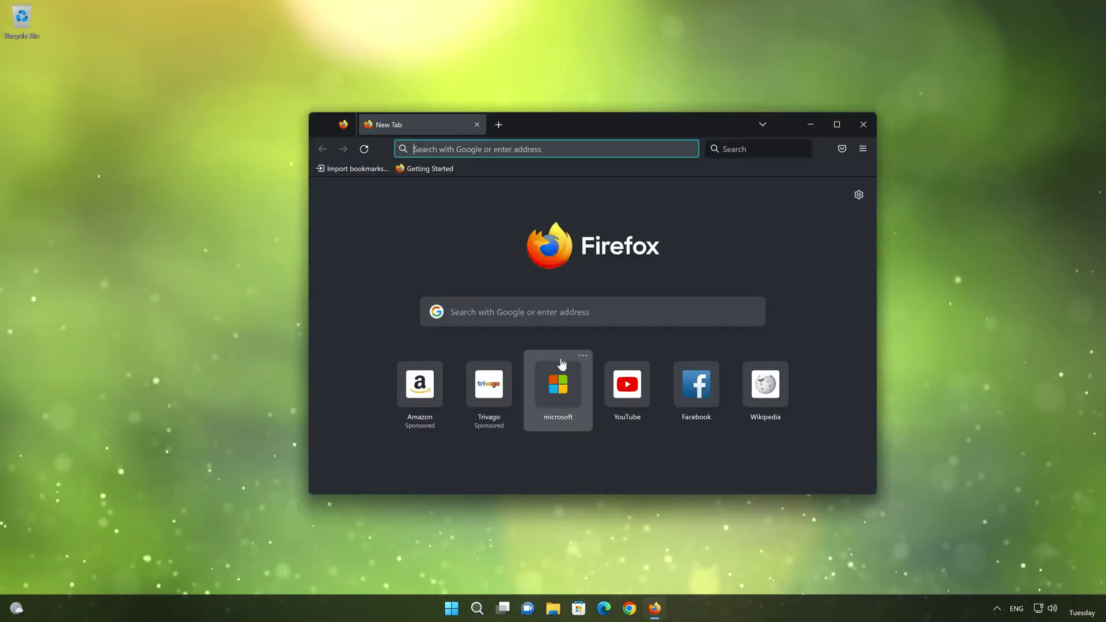
right_click(518, 148)
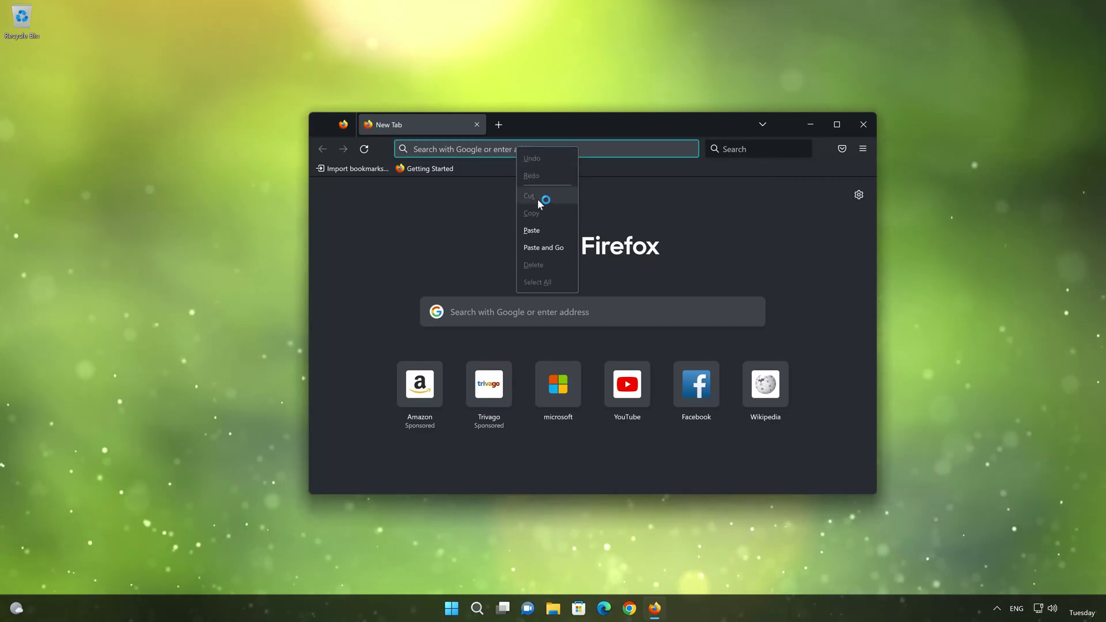
click(544, 247)
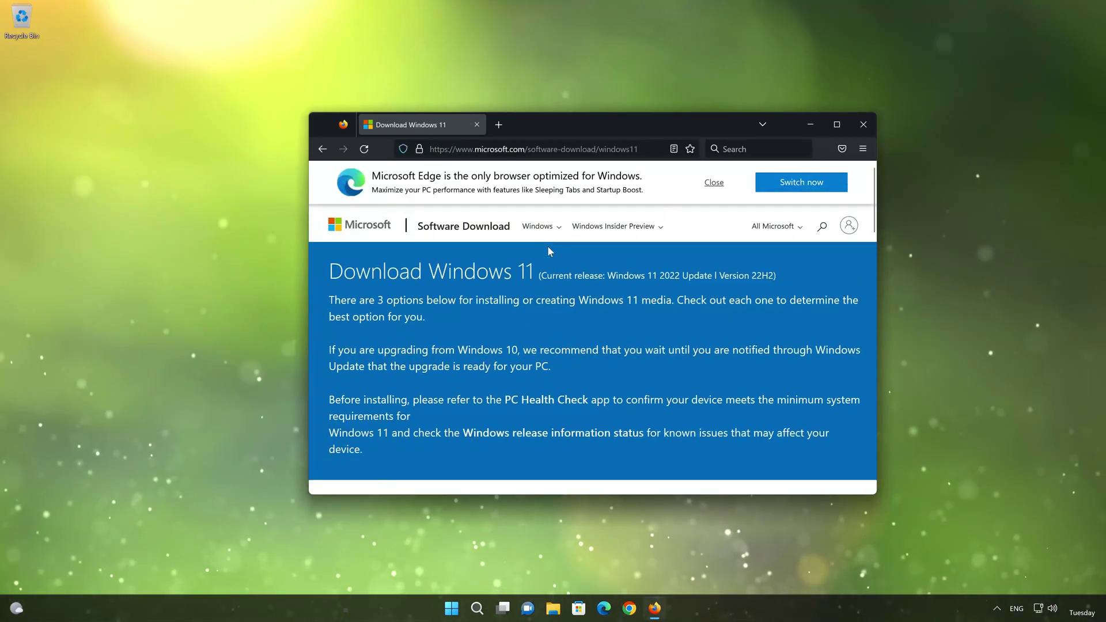
- Download the media creation tool offered under Create Windows 11 Installation Media, then close the browser
scroll(548, 251, down, 8)
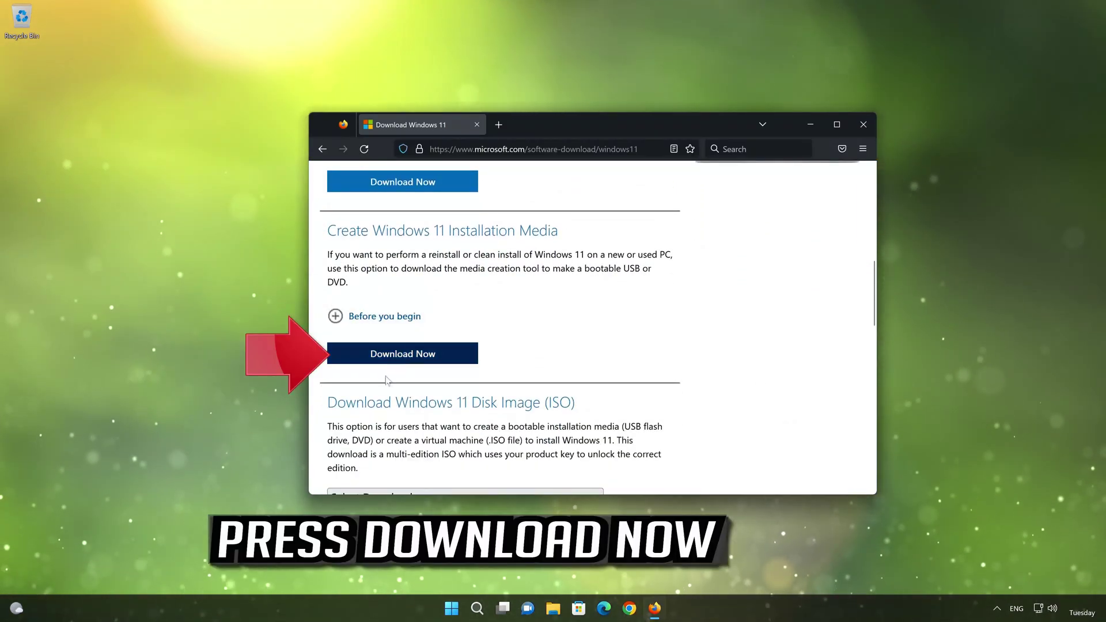
click(424, 357)
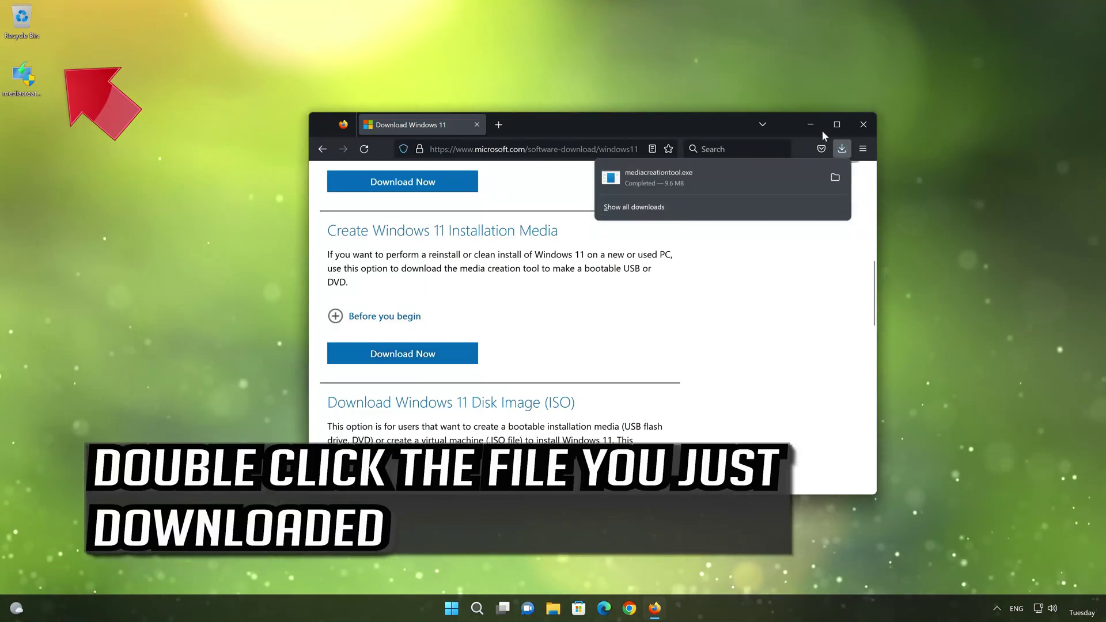
click(861, 124)
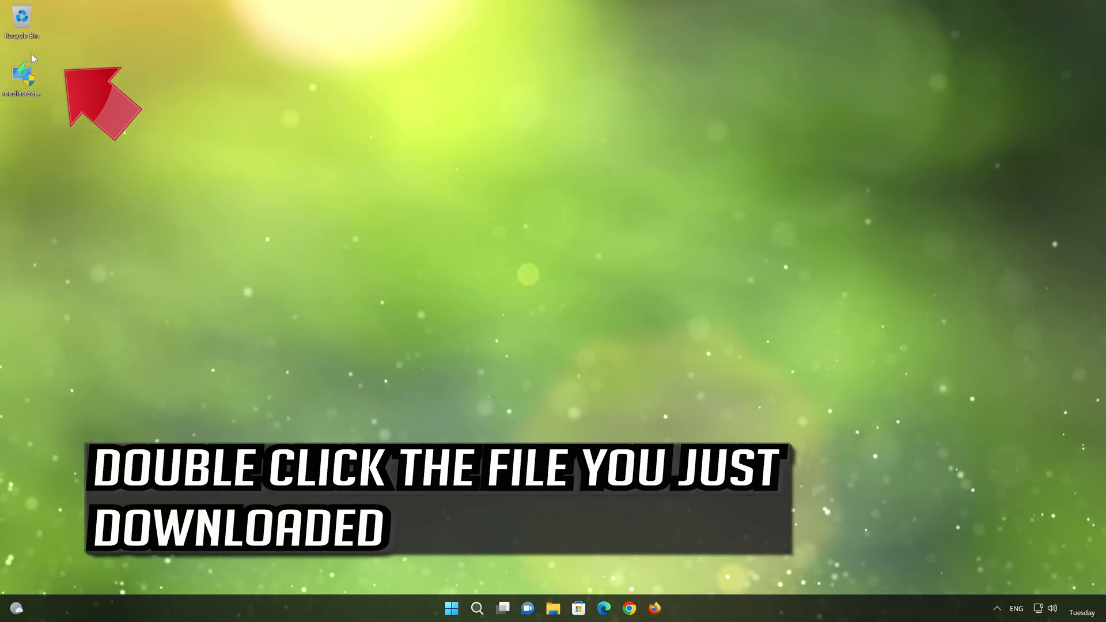
- Run the downloaded mediacreationtool.exe from the desktop, allow it to make changes, and accept its license terms
double_click(22, 91)
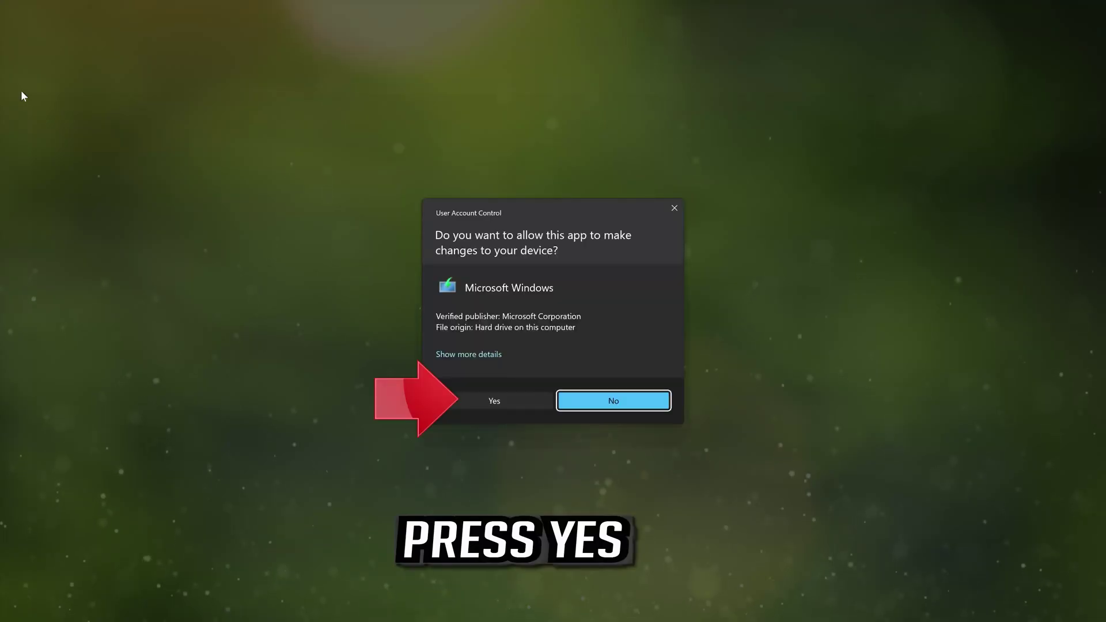
click(488, 403)
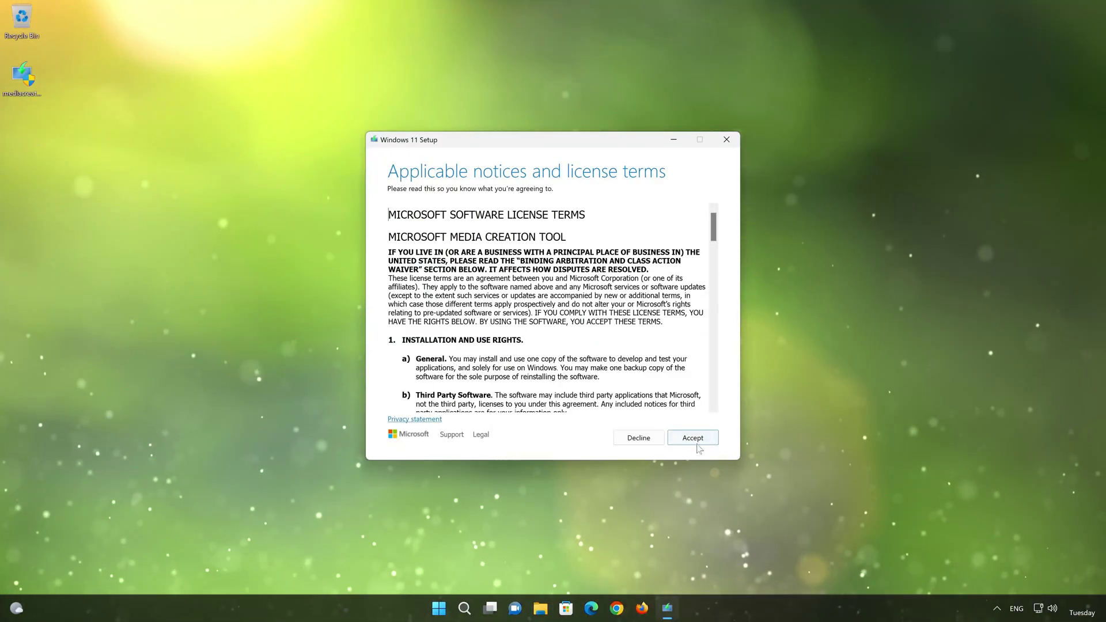
click(693, 439)
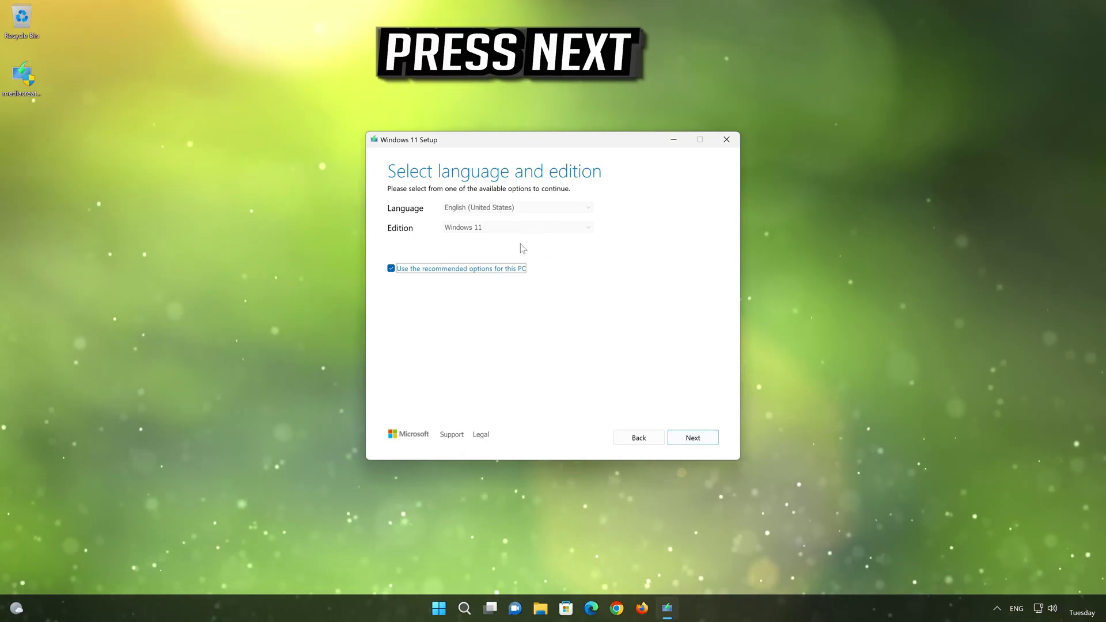
- Keep the recommended language and edition for this PC and choose ISO file as the media to use
click(693, 439)
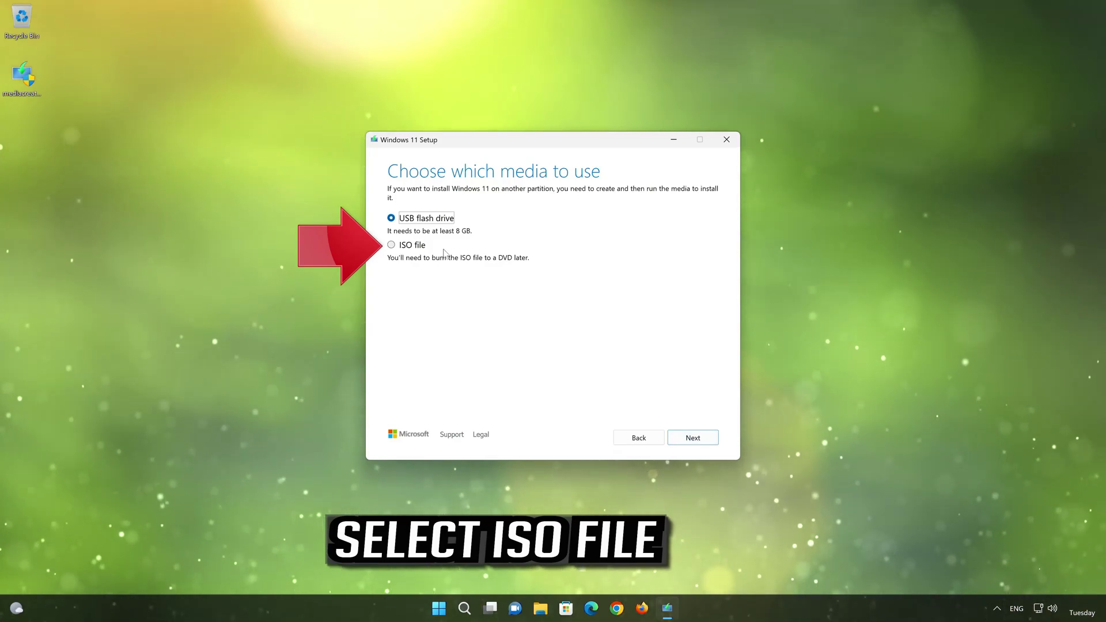
click(405, 247)
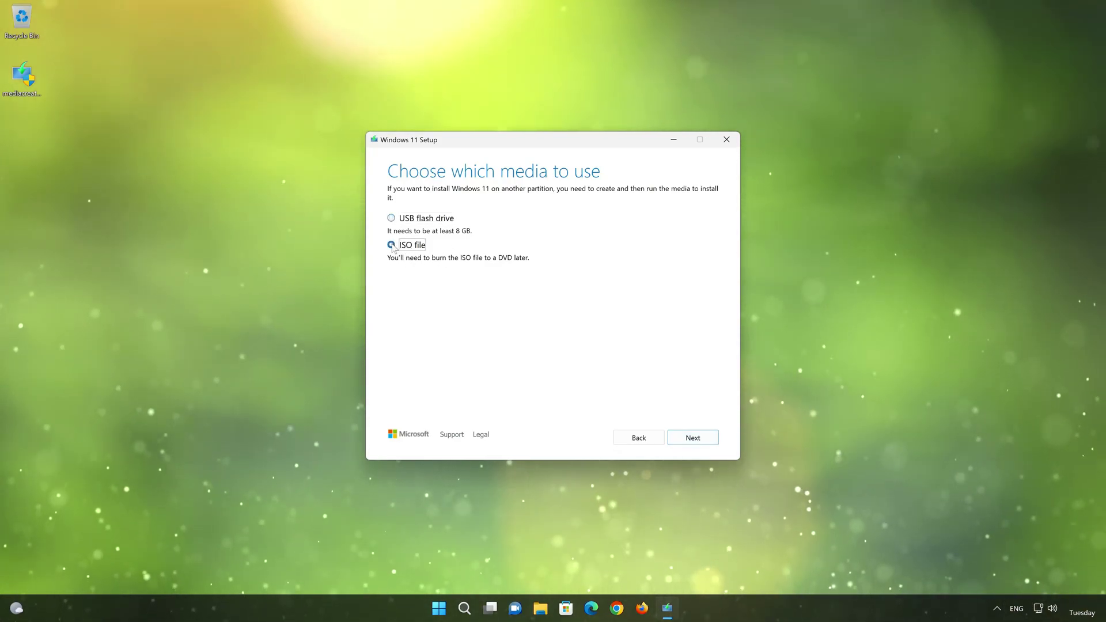
click(696, 440)
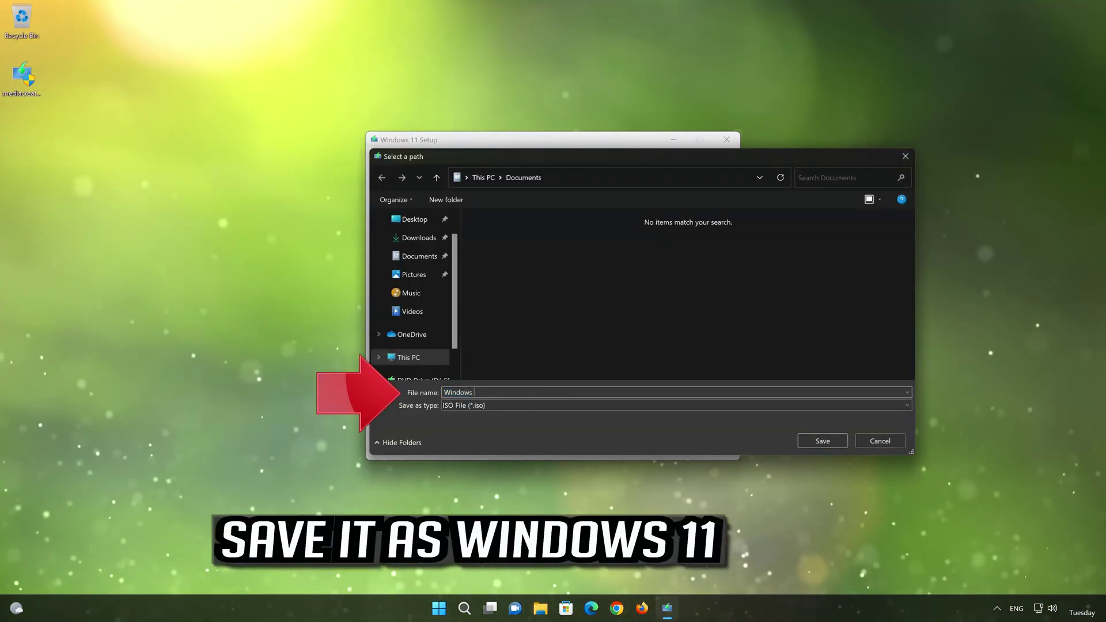
- Save the ISO file to the Desktop as Windows 11 and finish the media creation wizard
text(11)
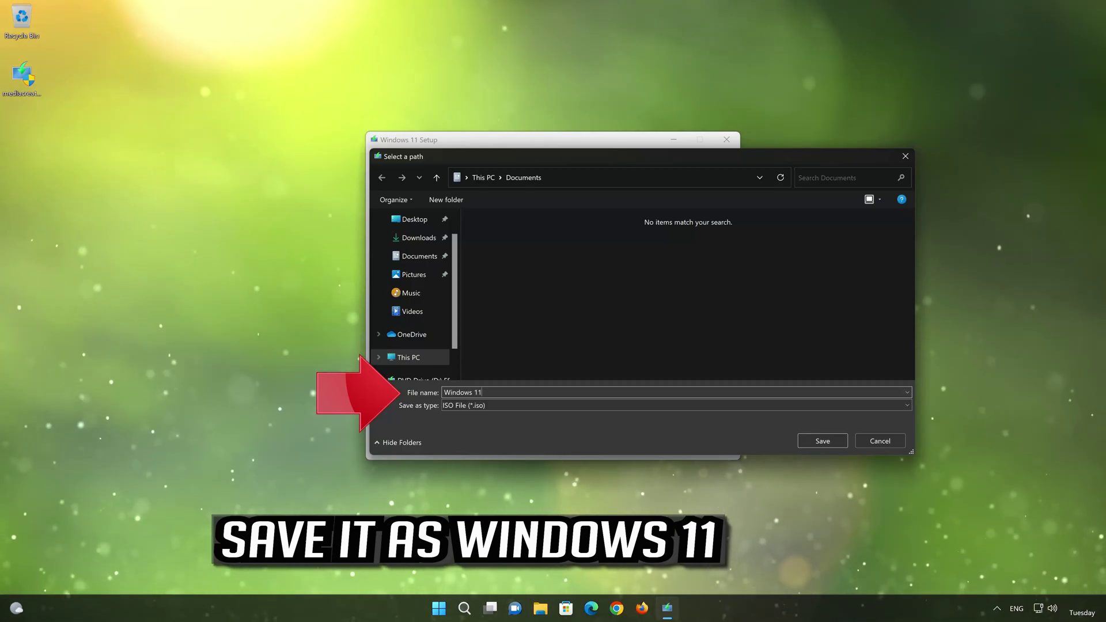
click(422, 228)
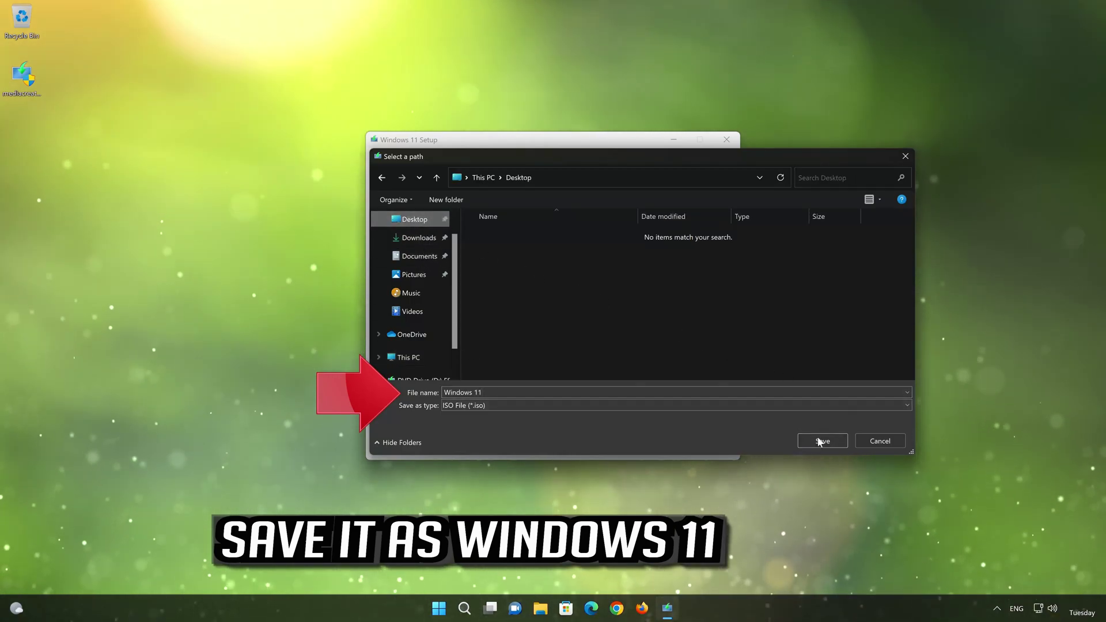
click(832, 438)
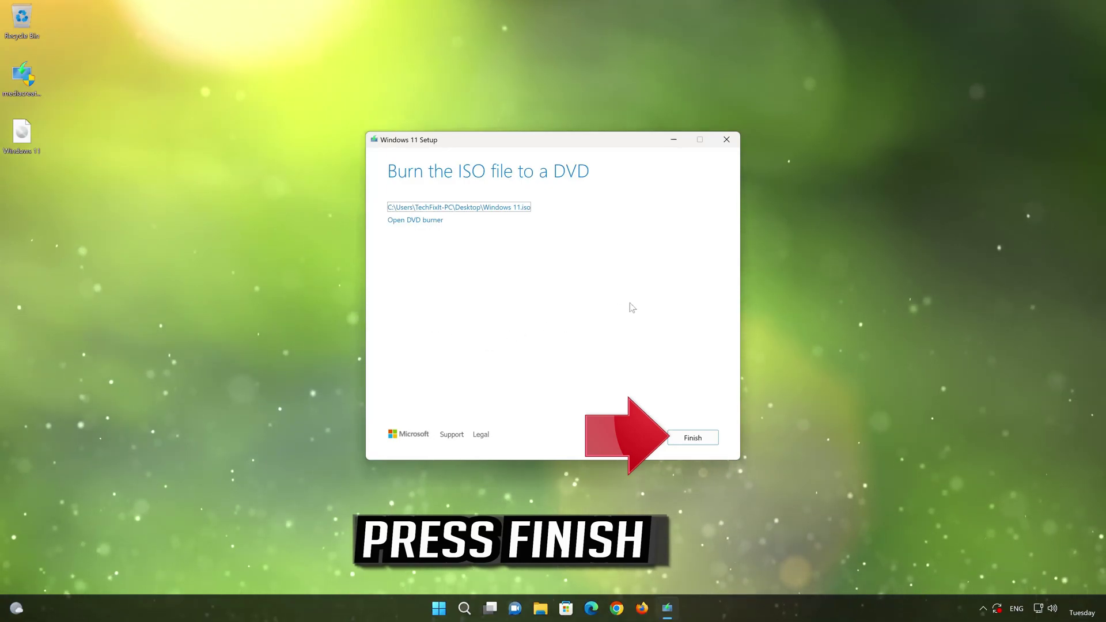
click(693, 439)
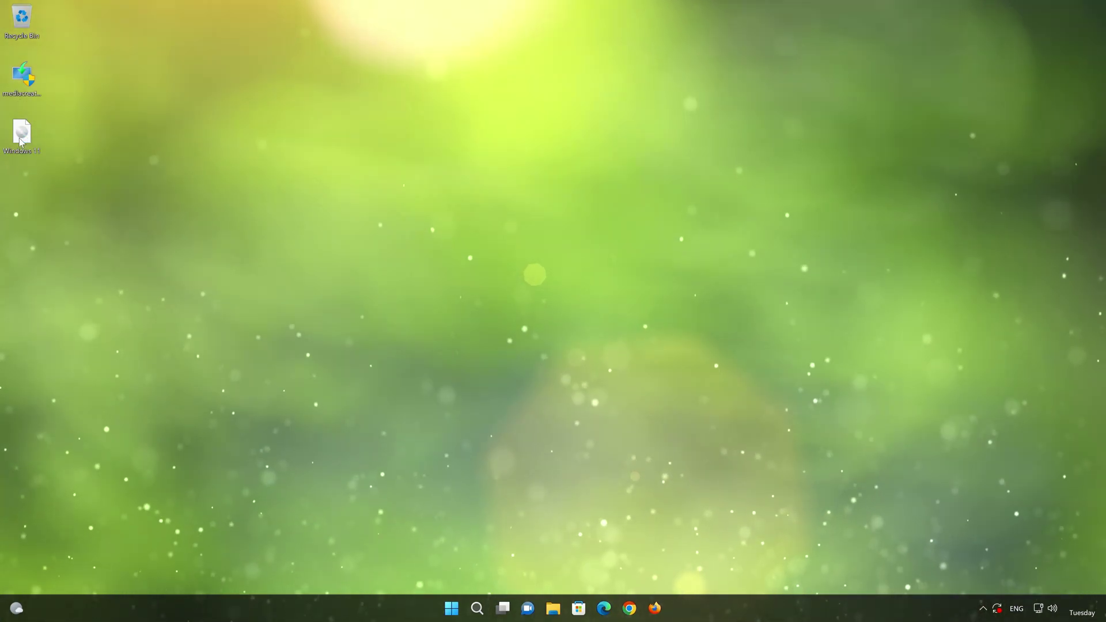
- Open the Windows 11 ISO from the desktop, run its setup application with permission to make changes, and close the drive's folder window
double_click(19, 138)
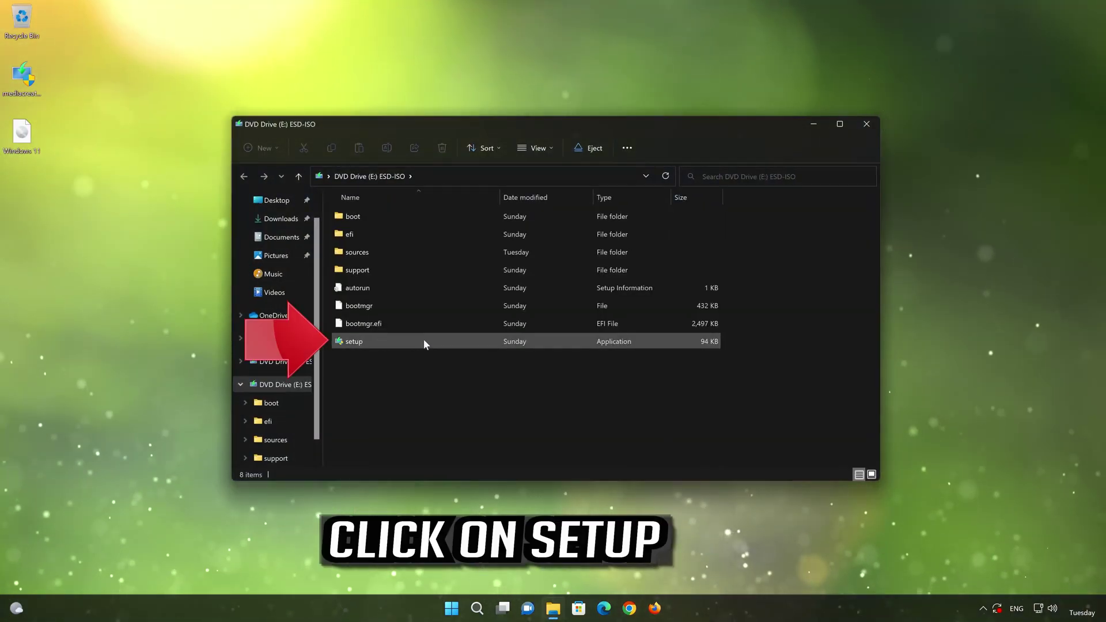
double_click(416, 342)
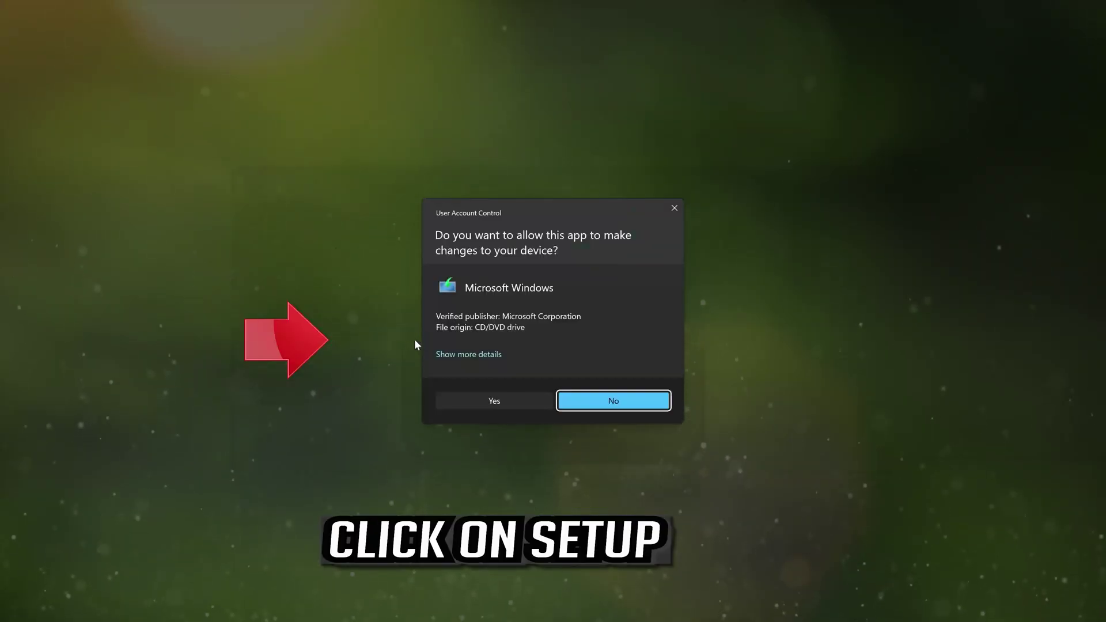
click(494, 401)
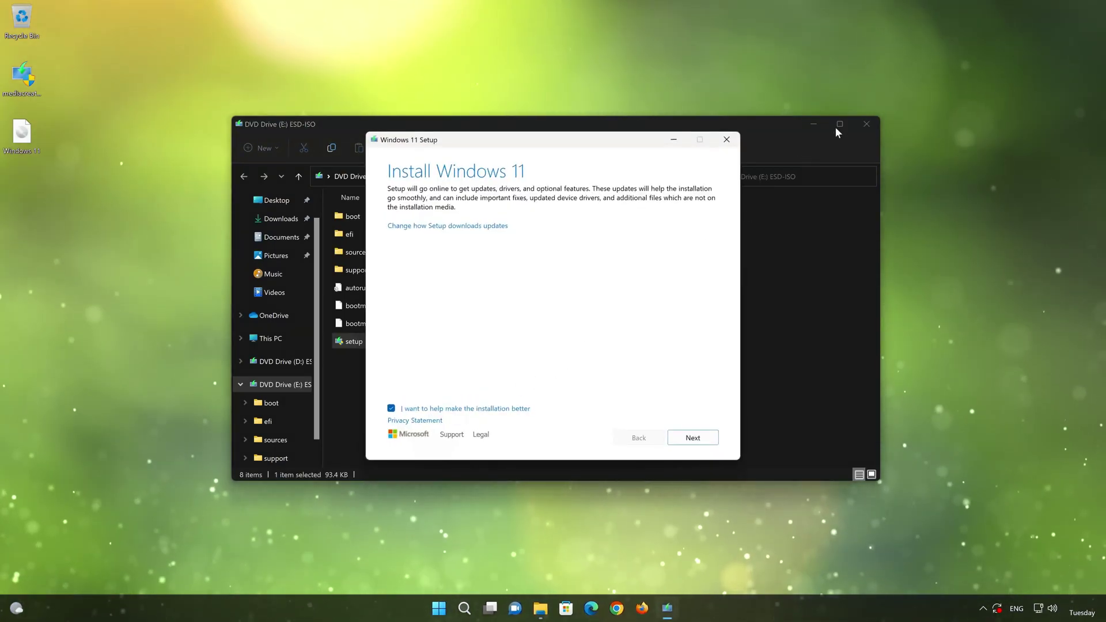
click(866, 124)
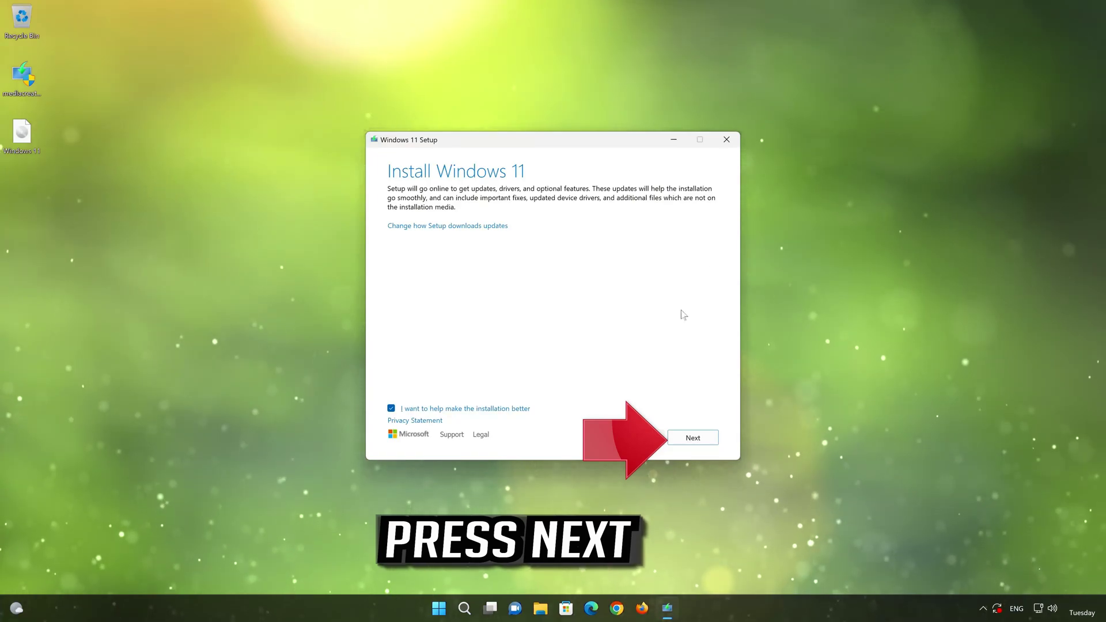
- Continue through Windows 11 Setup, accept the license terms, and start installing Windows 11 Pro with personal files and apps kept
click(696, 441)
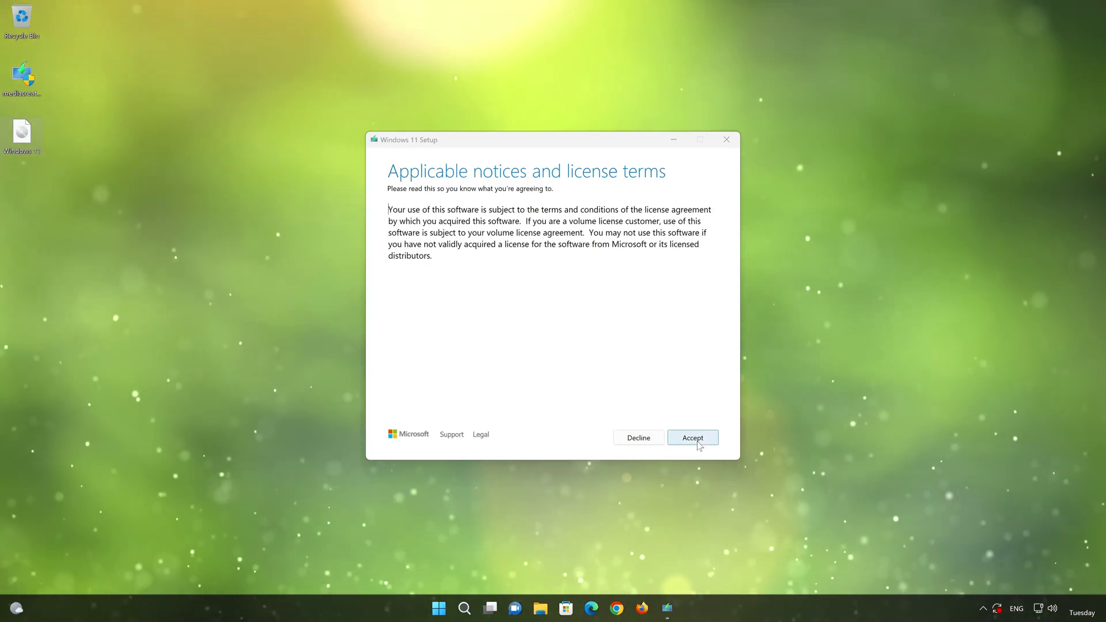
click(695, 439)
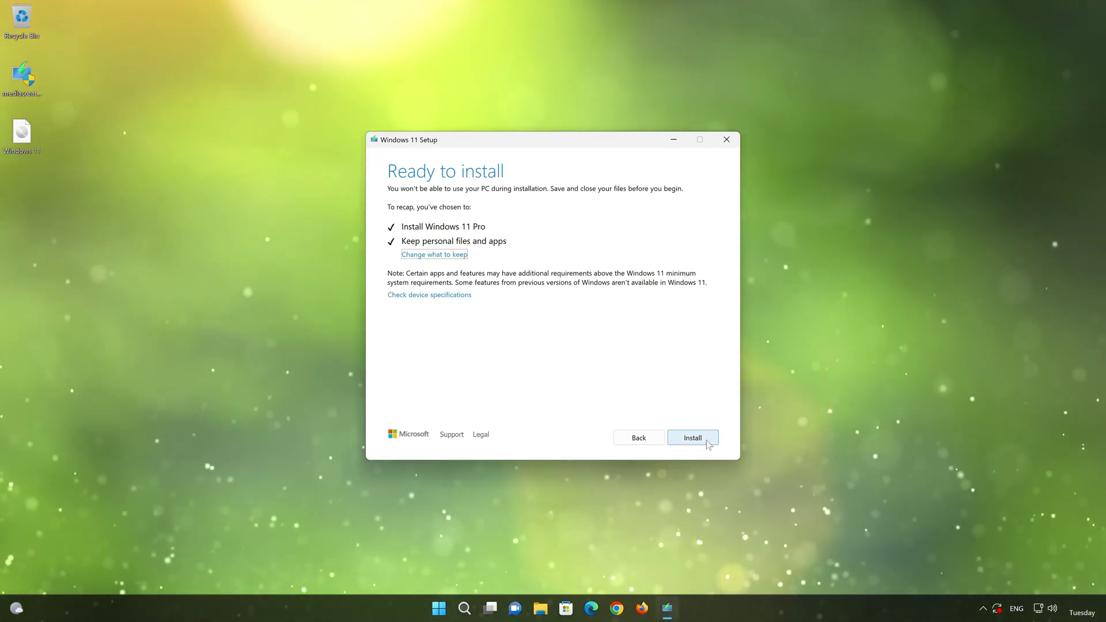
click(693, 438)
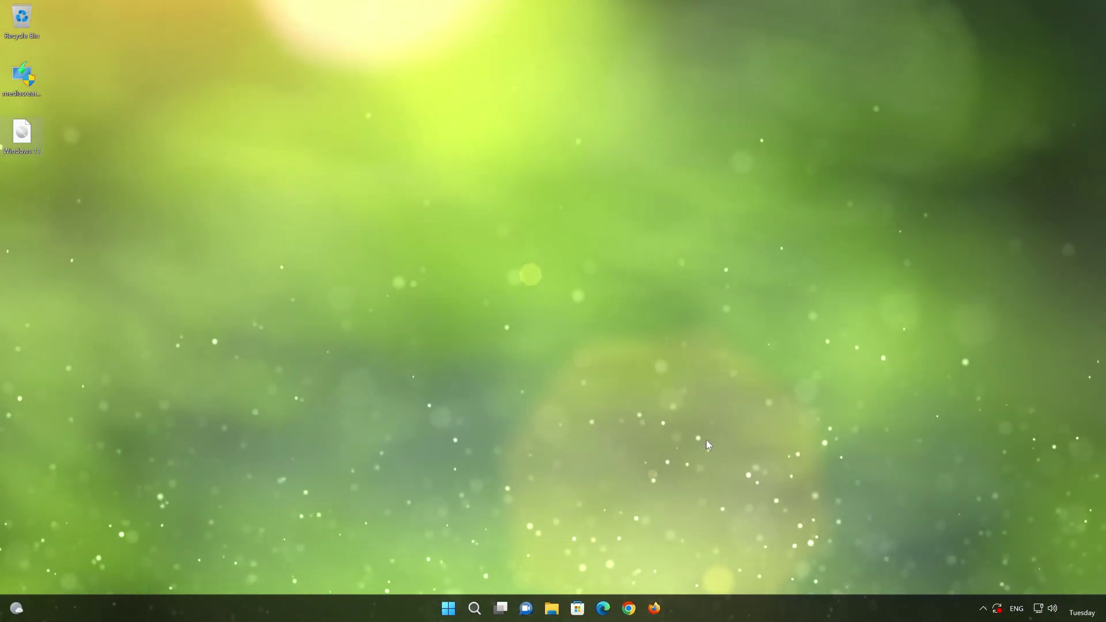